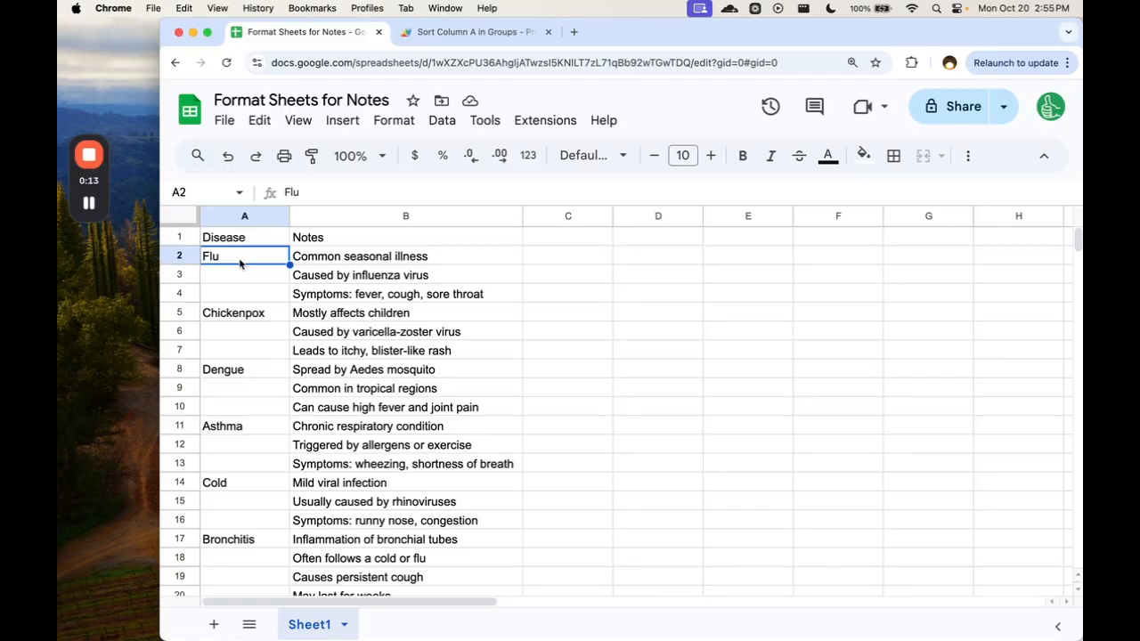
Copy the disease name Flu from A2 into the blank cells A3 and A4.
key(super+c)
key(Down)
key(super+v)
key(Down)
key(super+v)
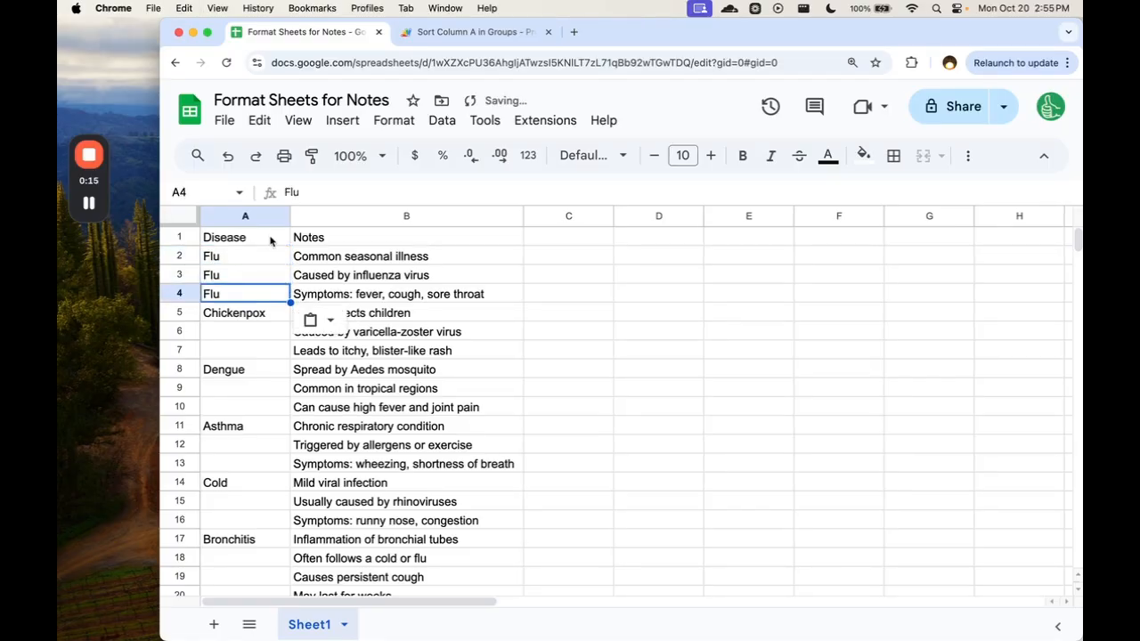
drag(240, 256, 255, 298)
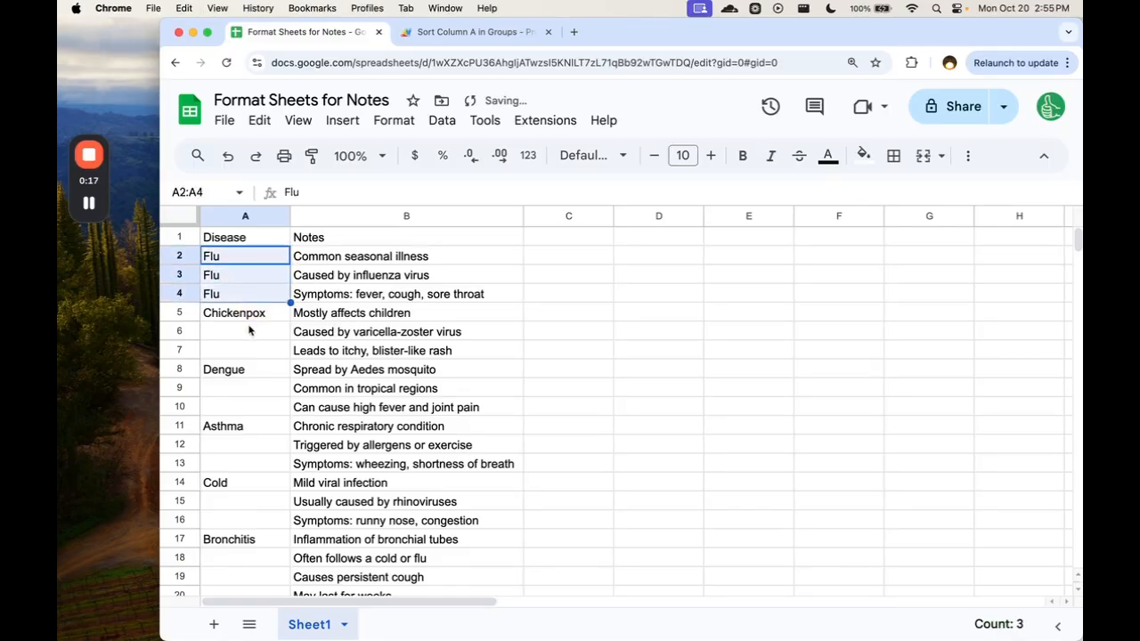
Copy the disease name Chickenpox from A5 into the blank cells A6 and A7.
click(252, 317)
key(super+c)
click(252, 332)
key(super+v)
click(251, 350)
key(super+v)
Copy the disease name Dengue from A8 into the blank cells A9 and A10.
click(247, 369)
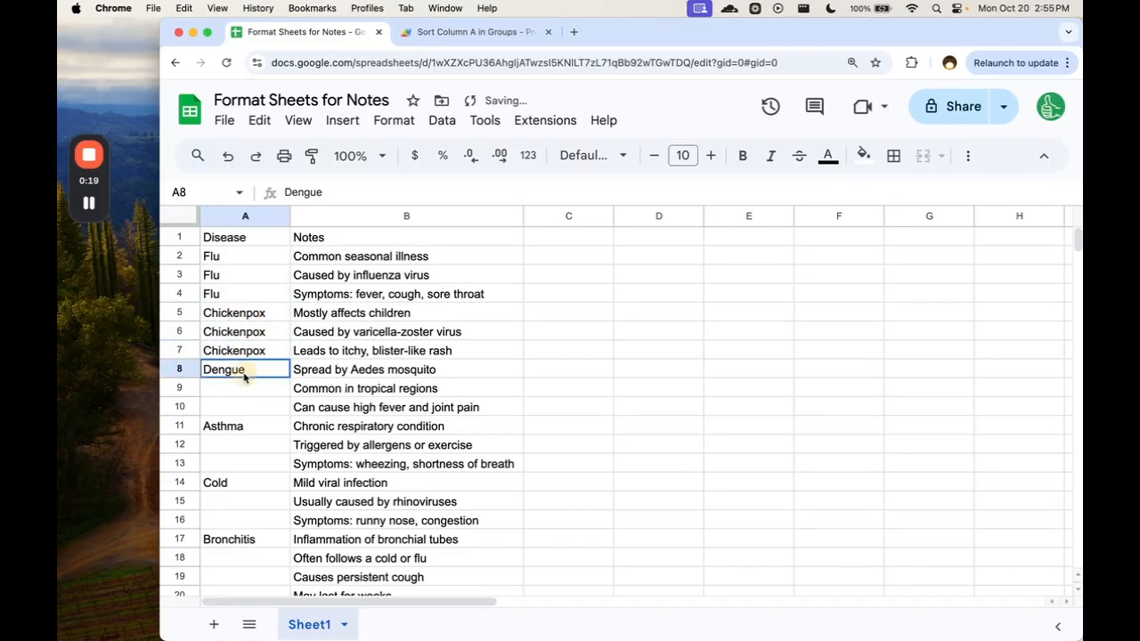
click(244, 387)
key(super+v)
click(242, 404)
key(super+v)
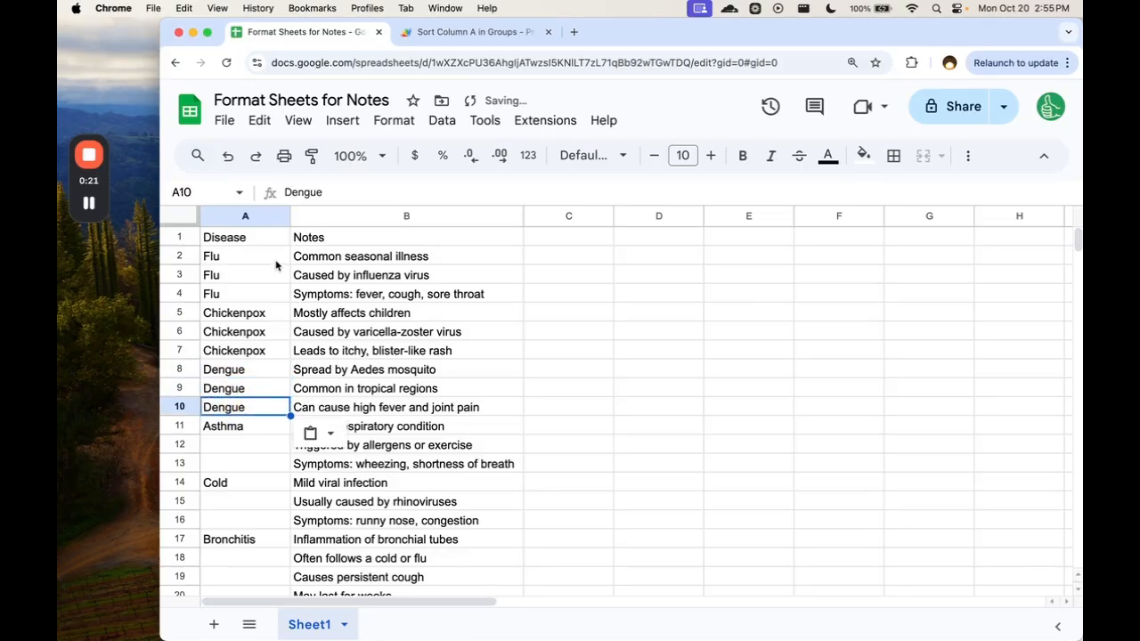
Sort the range A2:B10 by column A from A to Z.
drag(276, 262, 357, 412)
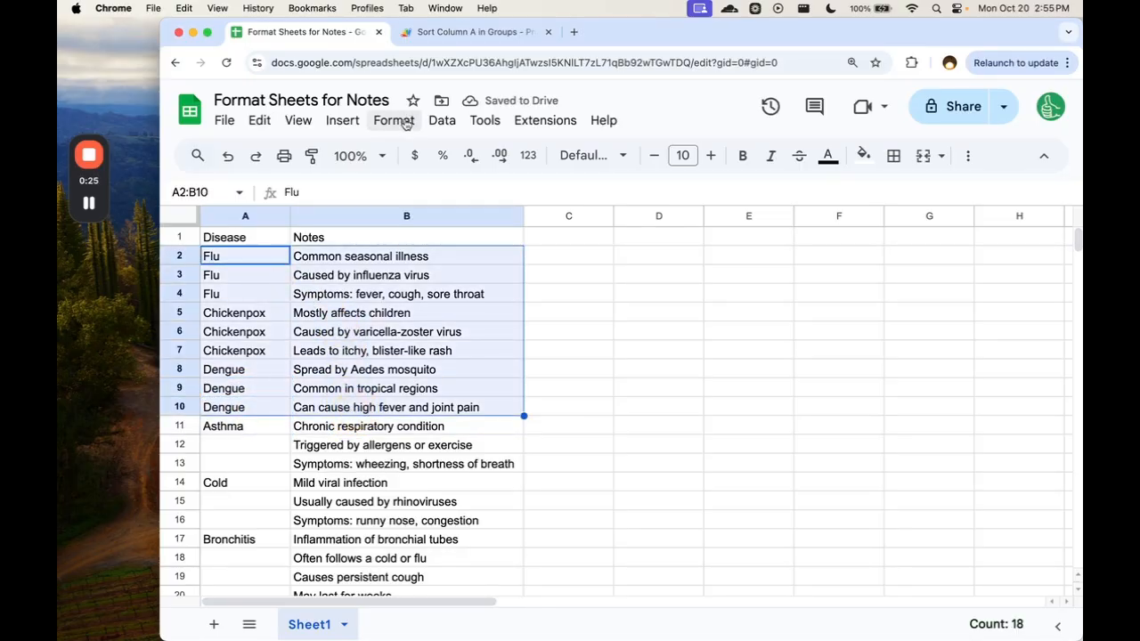
click(442, 120)
mouse_move(684, 189)
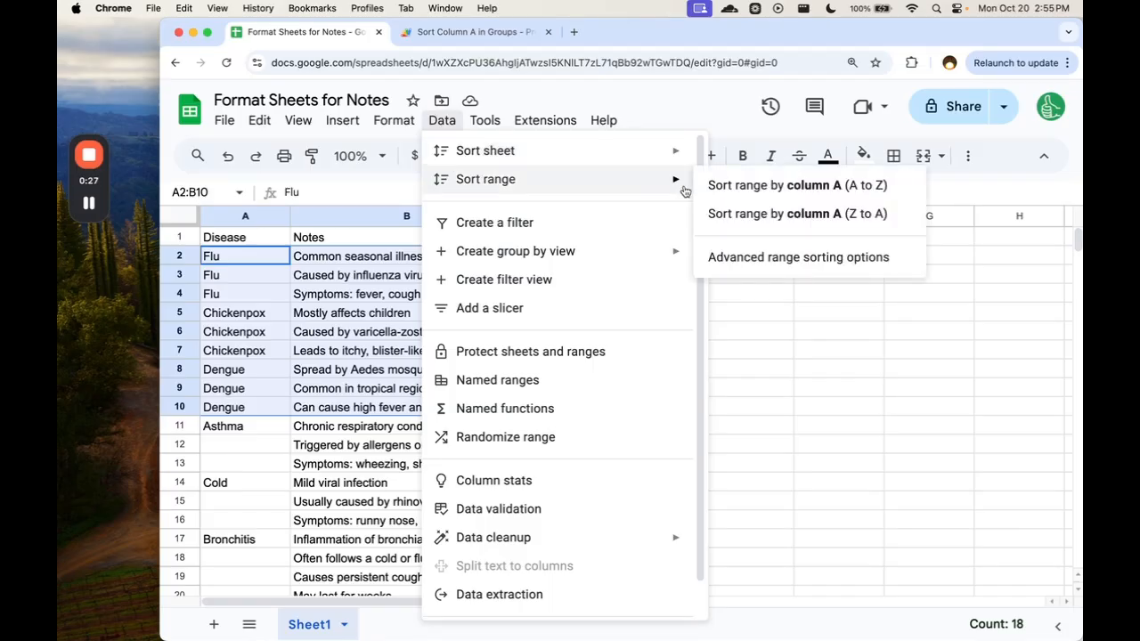
click(768, 185)
Undo the range sort and all the disease names copied into column A.
key(ctrl+z)
key(ctrl+z)
key(ctrl+z)
key(ctrl+z)
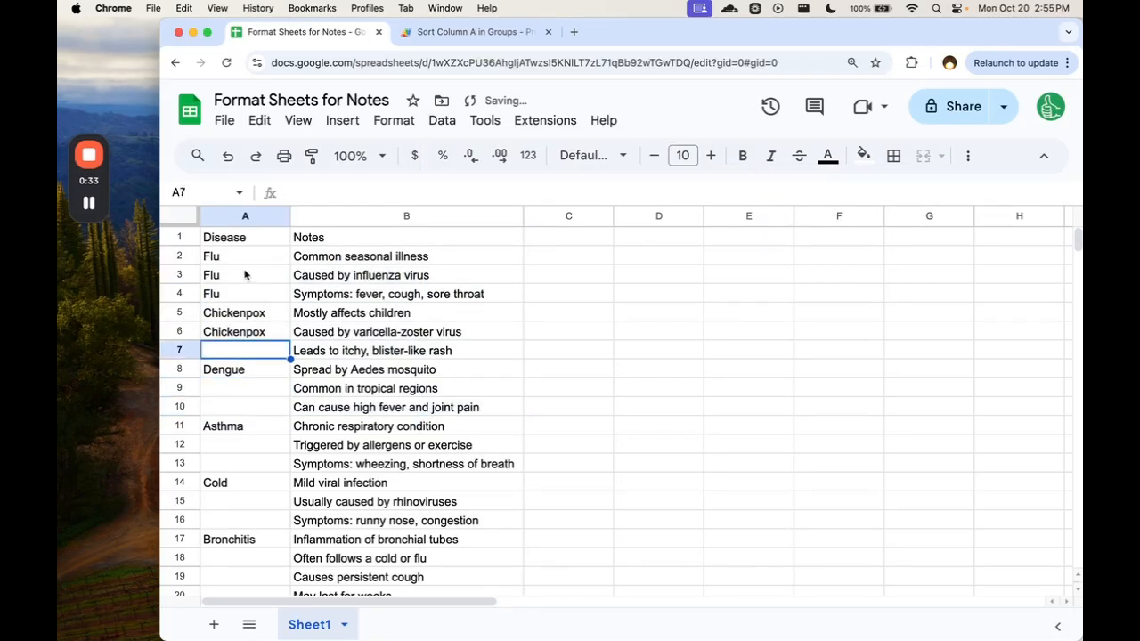
key(ctrl+z)
key(ctrl+z)
key(ctrl+z)
Examine how the disease names in column A are grouped with their note rows, starting with the Flu block.
click(251, 259)
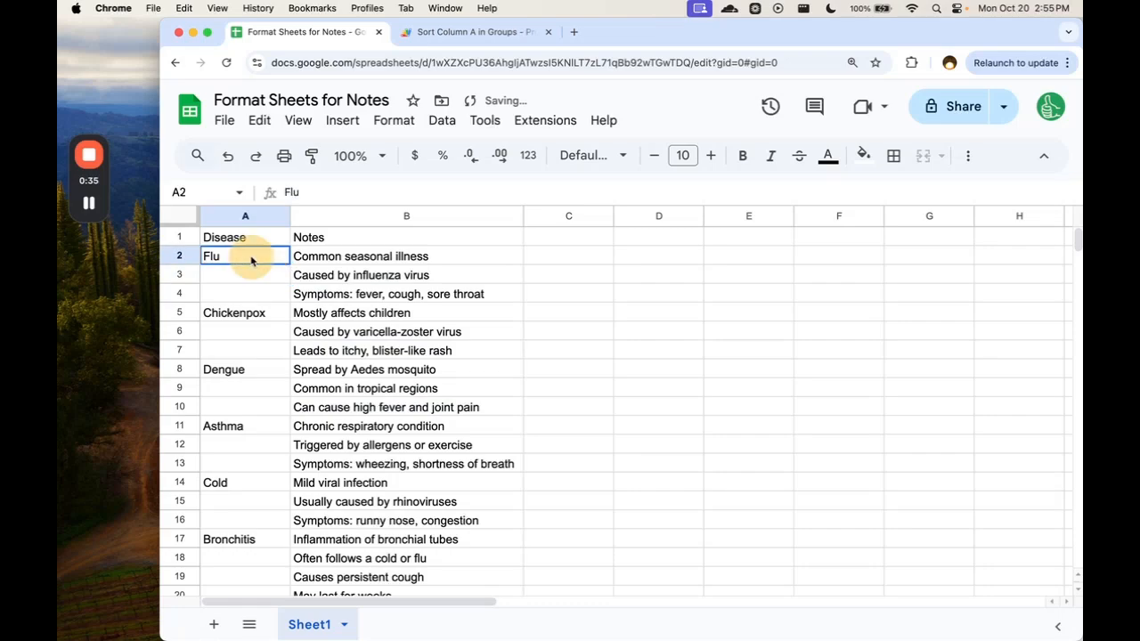
drag(251, 260, 326, 293)
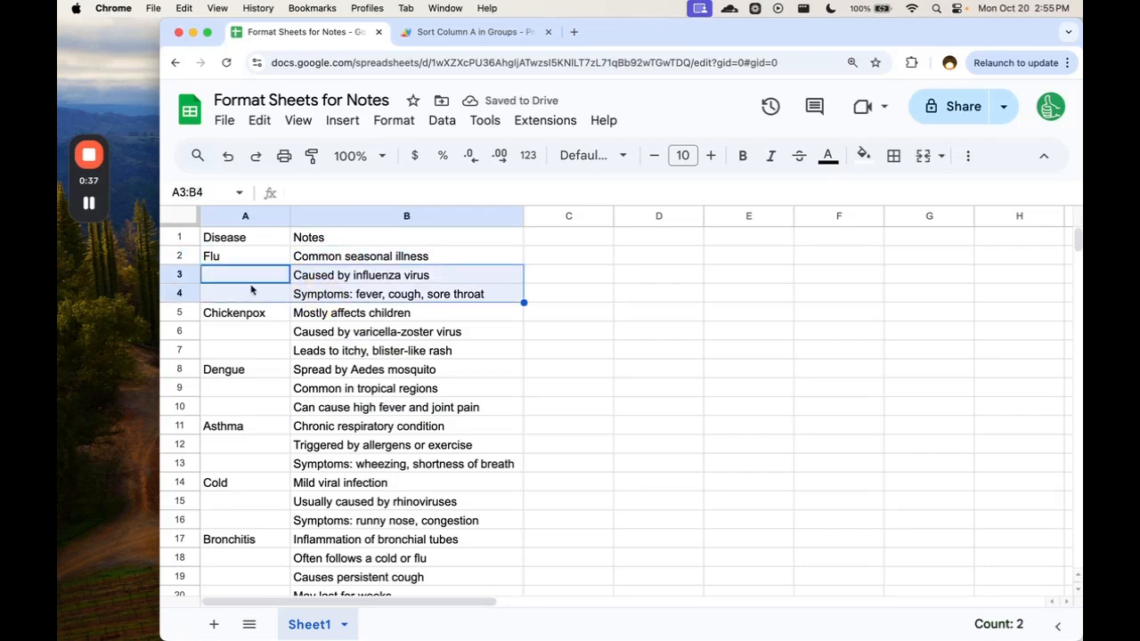
drag(244, 259, 229, 565)
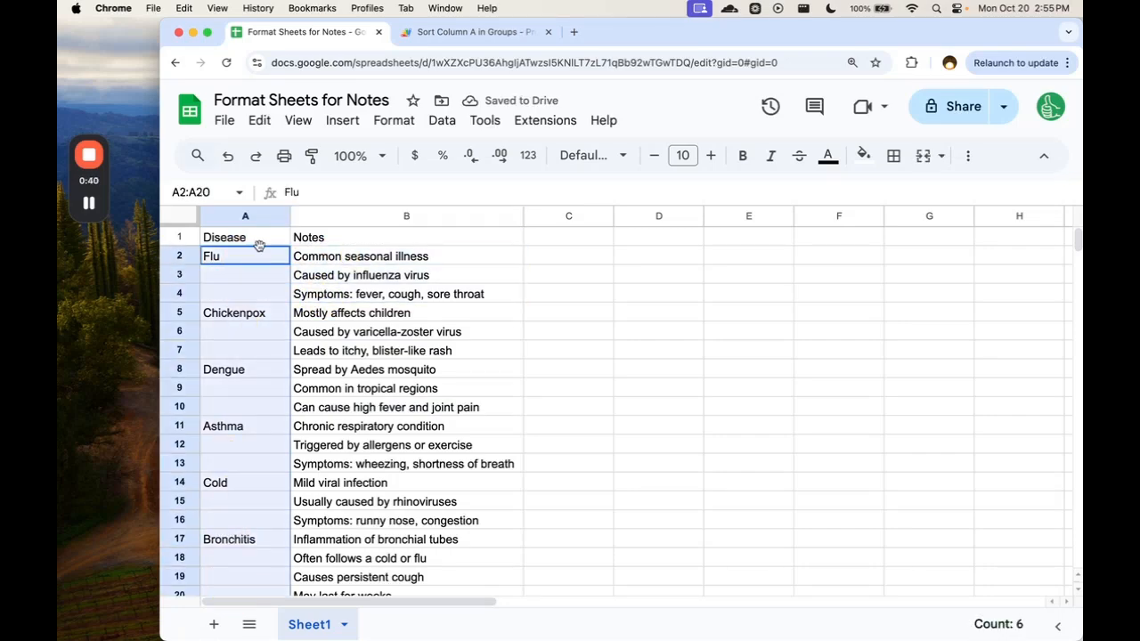
drag(255, 255, 382, 303)
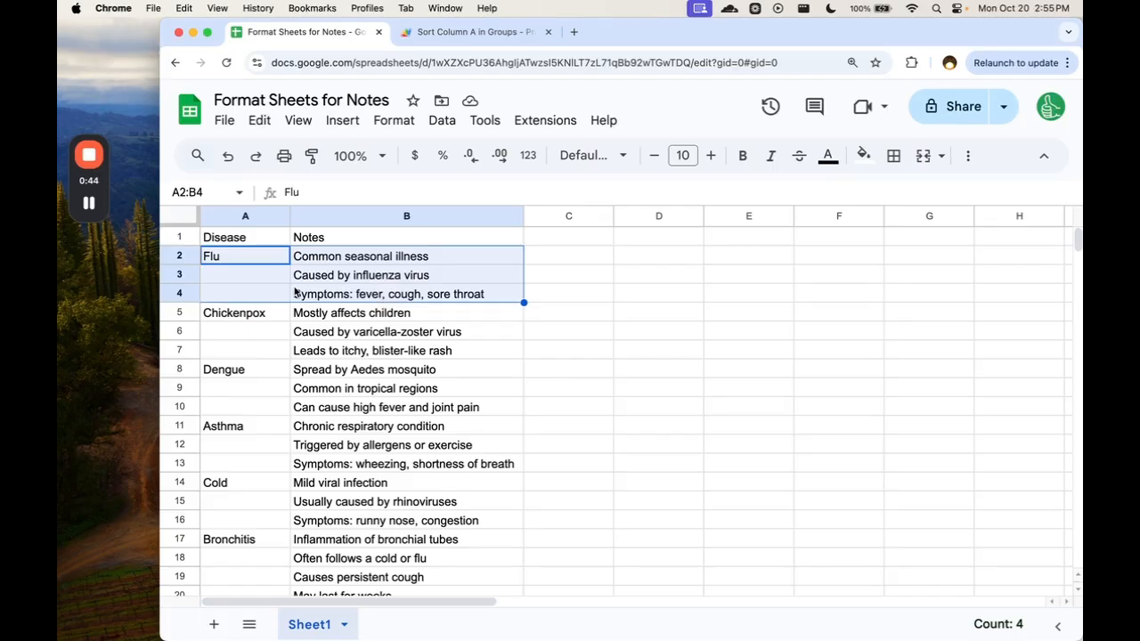
click(267, 275)
click(252, 258)
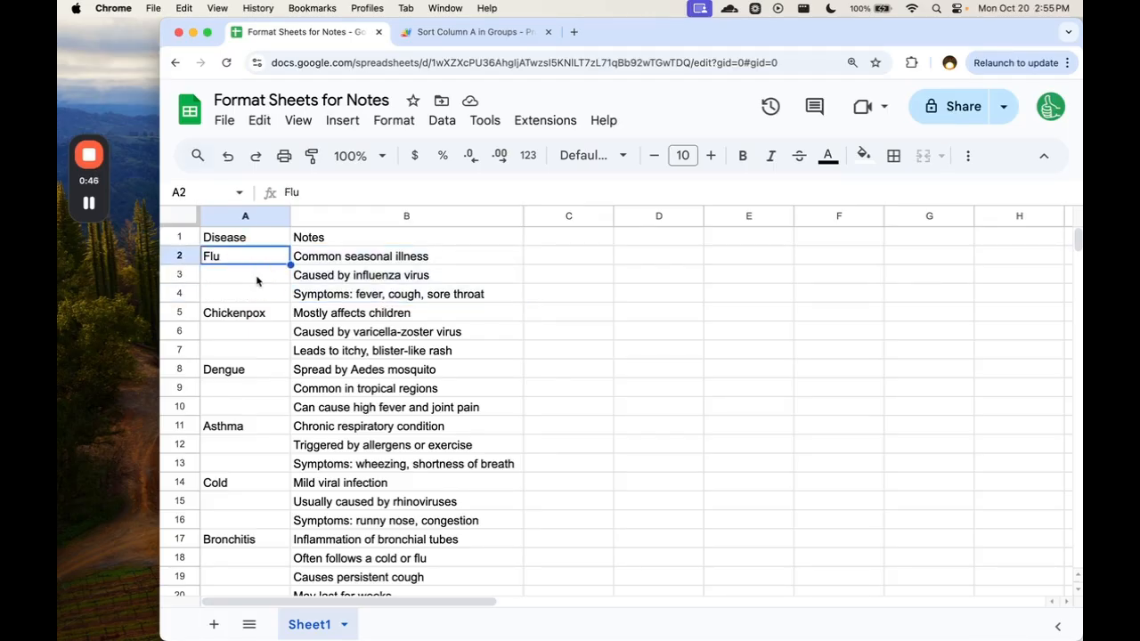
drag(257, 275, 256, 292)
click(257, 292)
Hide the sheet's gridlines and select the Chickenpox block A5:B7.
click(292, 122)
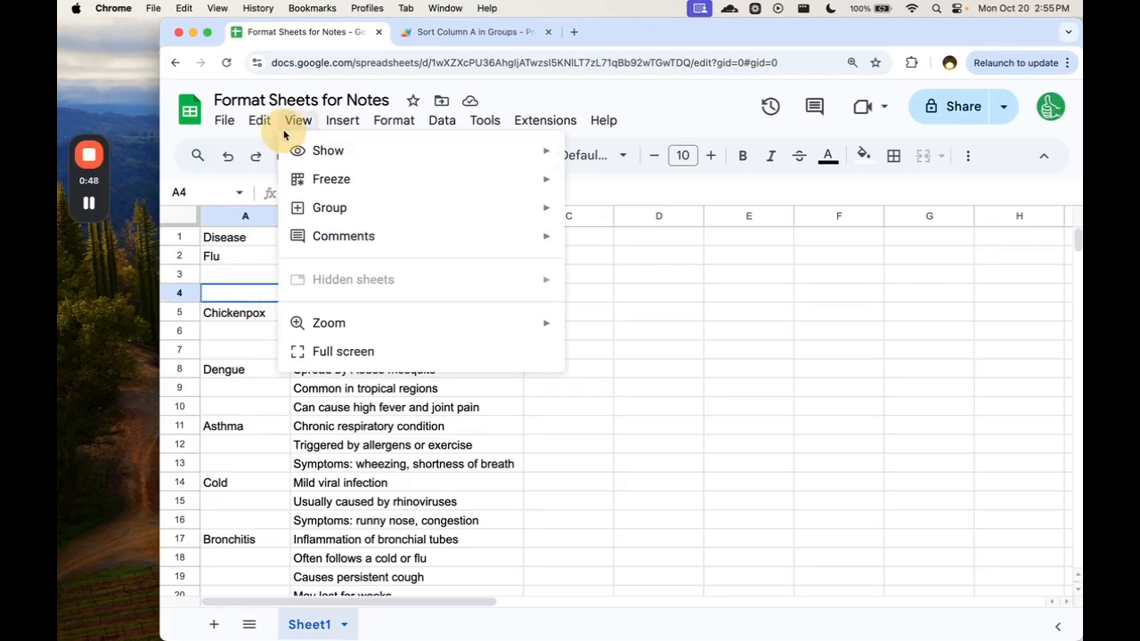
mouse_move(377, 160)
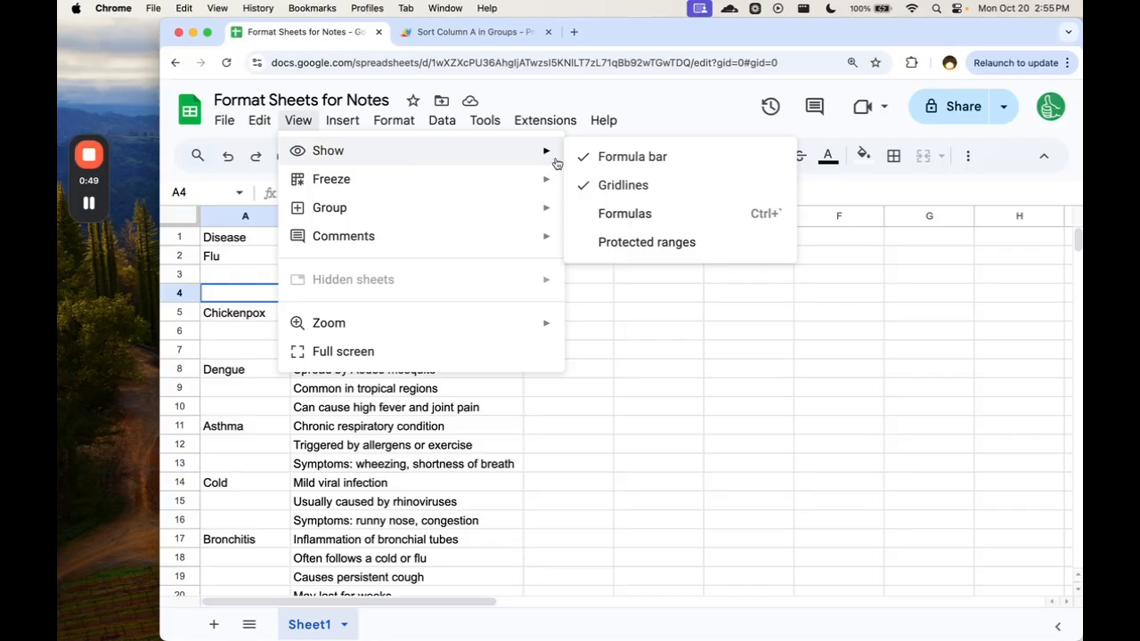
click(612, 183)
click(267, 314)
drag(267, 314, 349, 347)
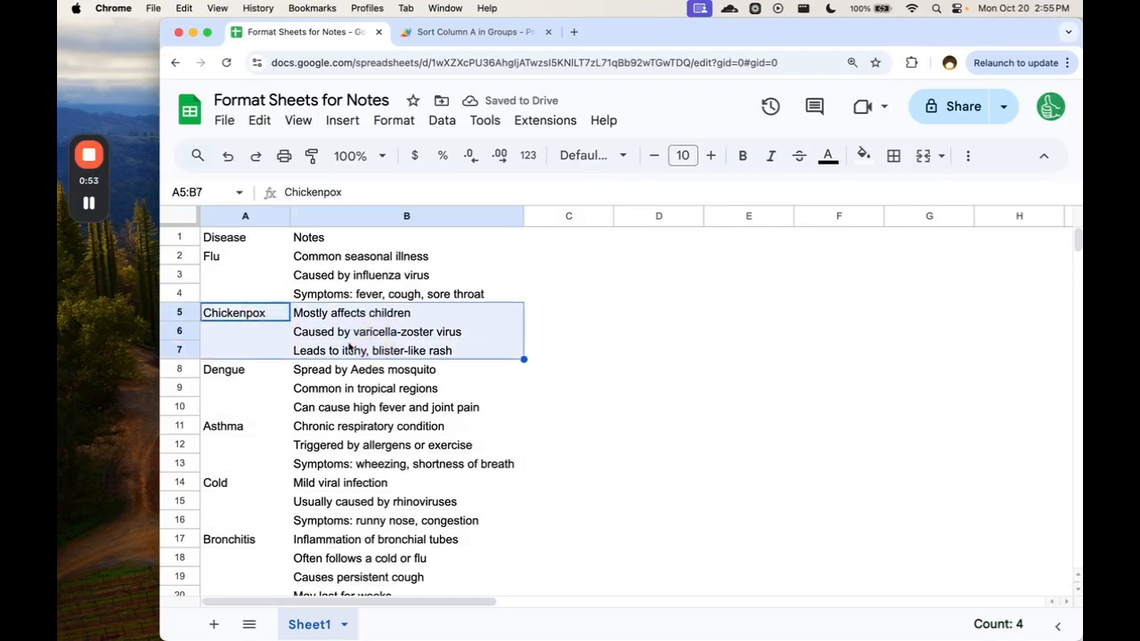
Try copying the disease name Flu from A2 into A3, and undo the copy.
click(242, 265)
key(super+c)
key(Down)
key(super+v)
key(Down)
key(super+v)
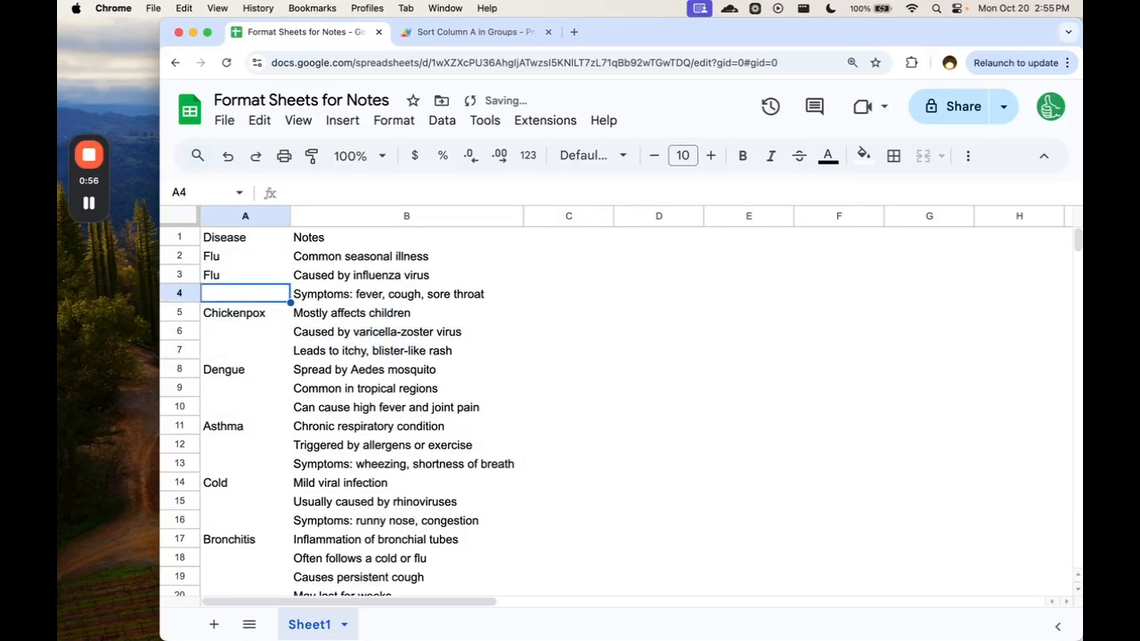
key(super+z)
key(super+z)
key(Up)
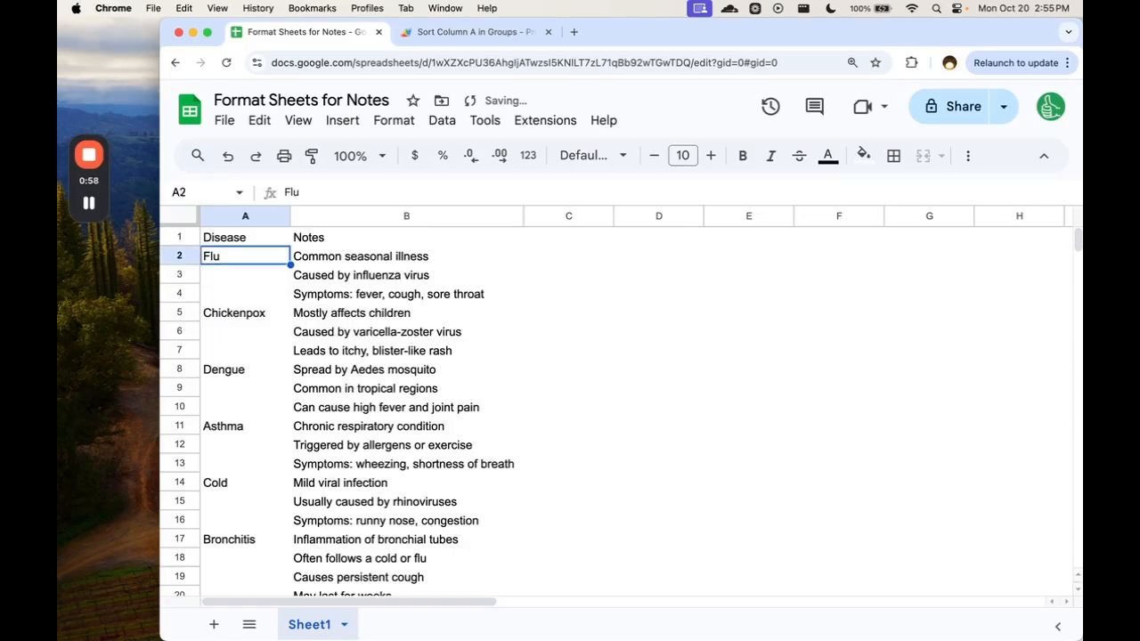
Combine the three Flu notes from B2:B4 into cell B2 as separate lines of text.
drag(307, 256, 300, 299)
key(super+c)
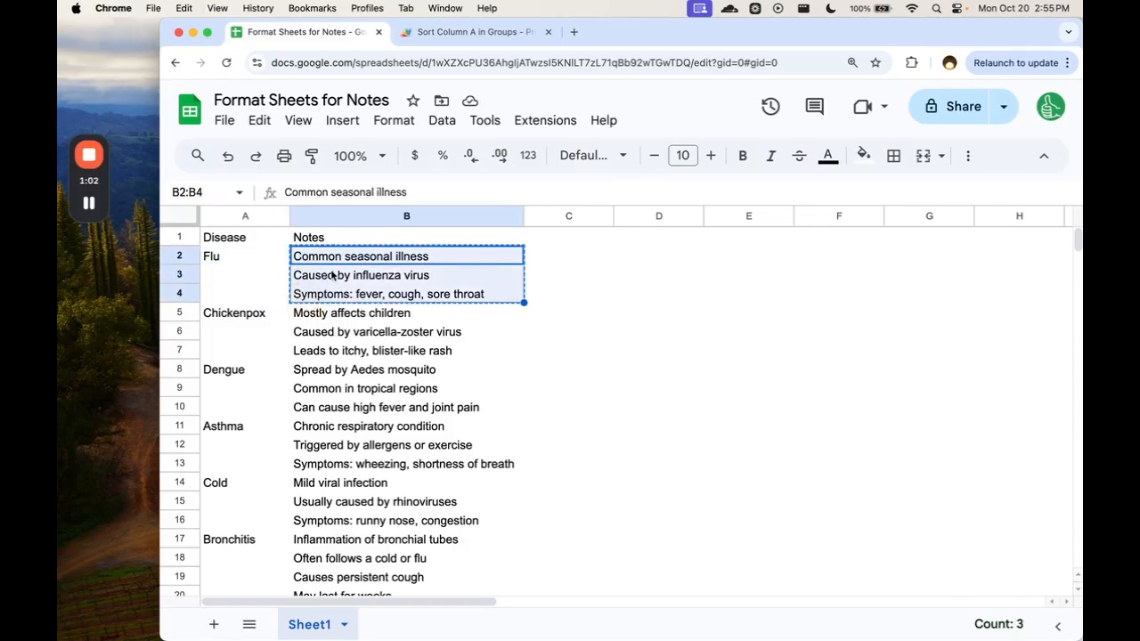
double_click(381, 260)
key(super+a)
key(super+v)
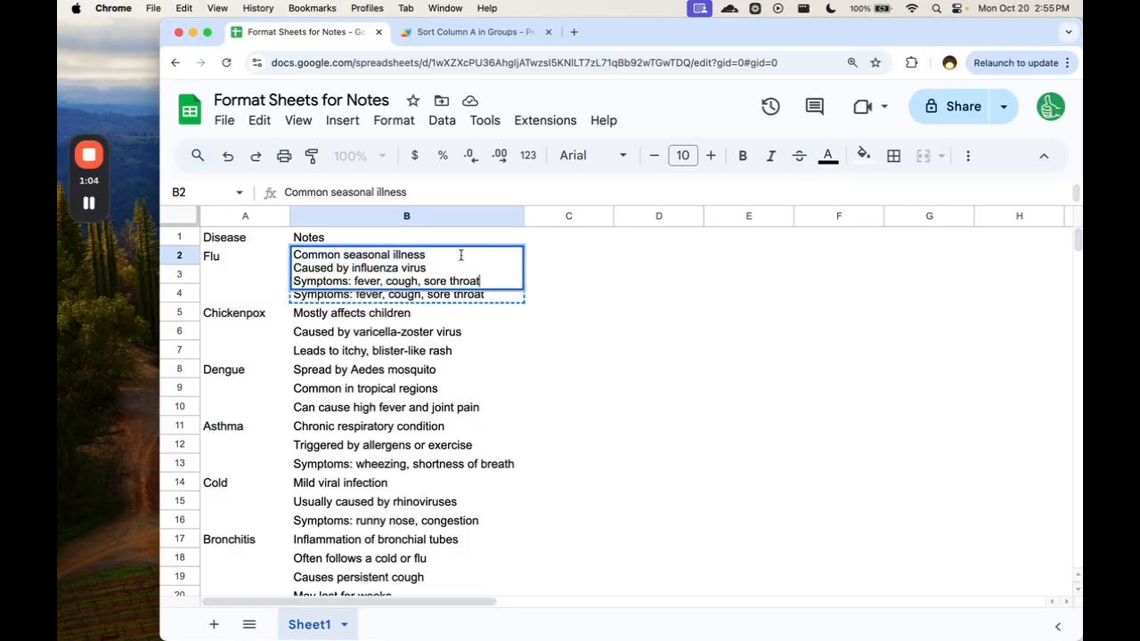
key(Return)
click(268, 283)
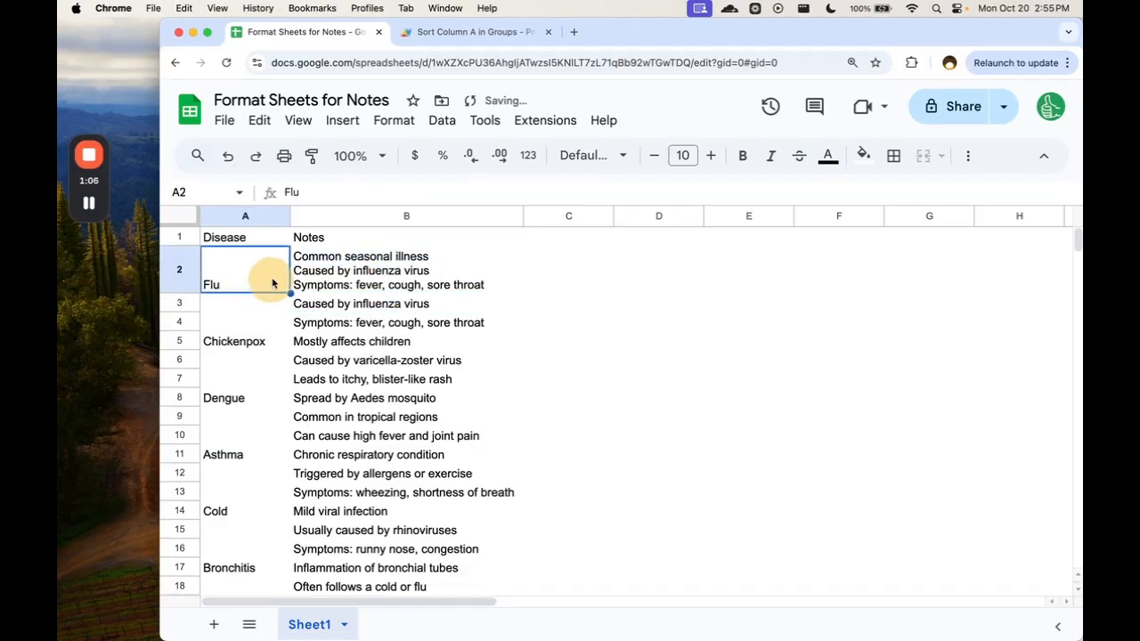
Insert the line "more Notes" below "Common seasonal illness" inside cell B2.
click(328, 281)
double_click(453, 267)
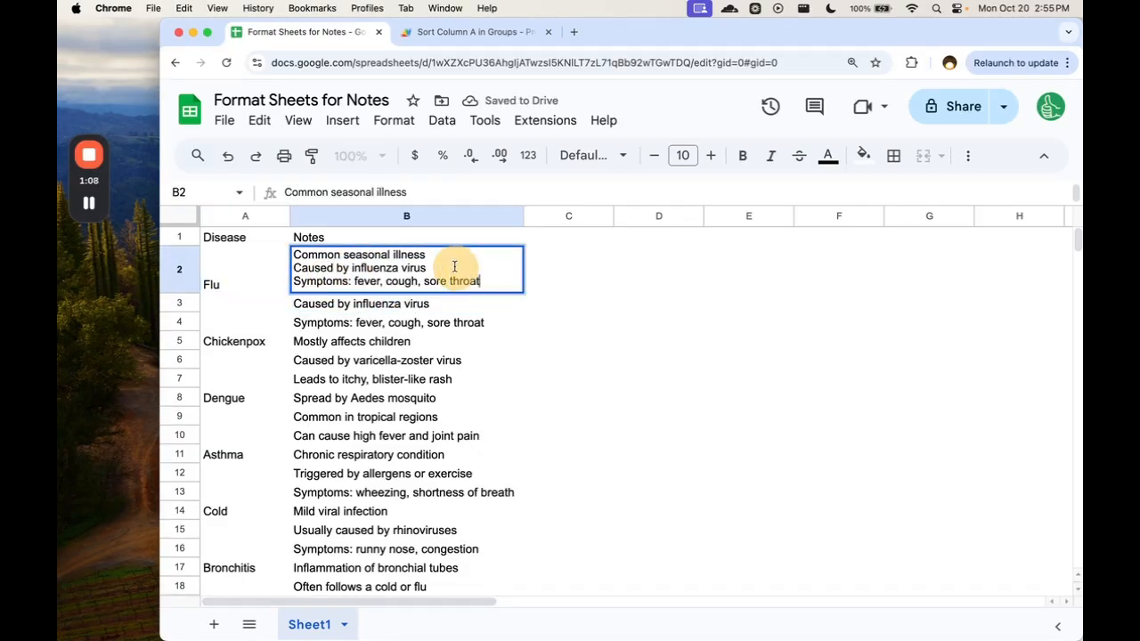
key(alt+Return)
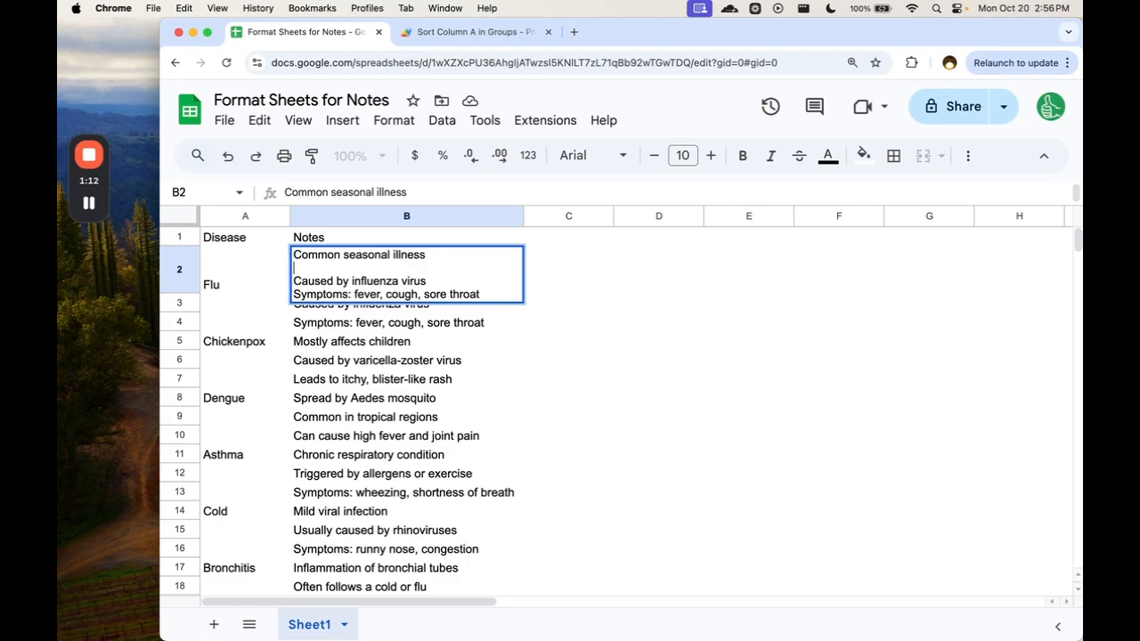
text(more Notes)
click(234, 290)
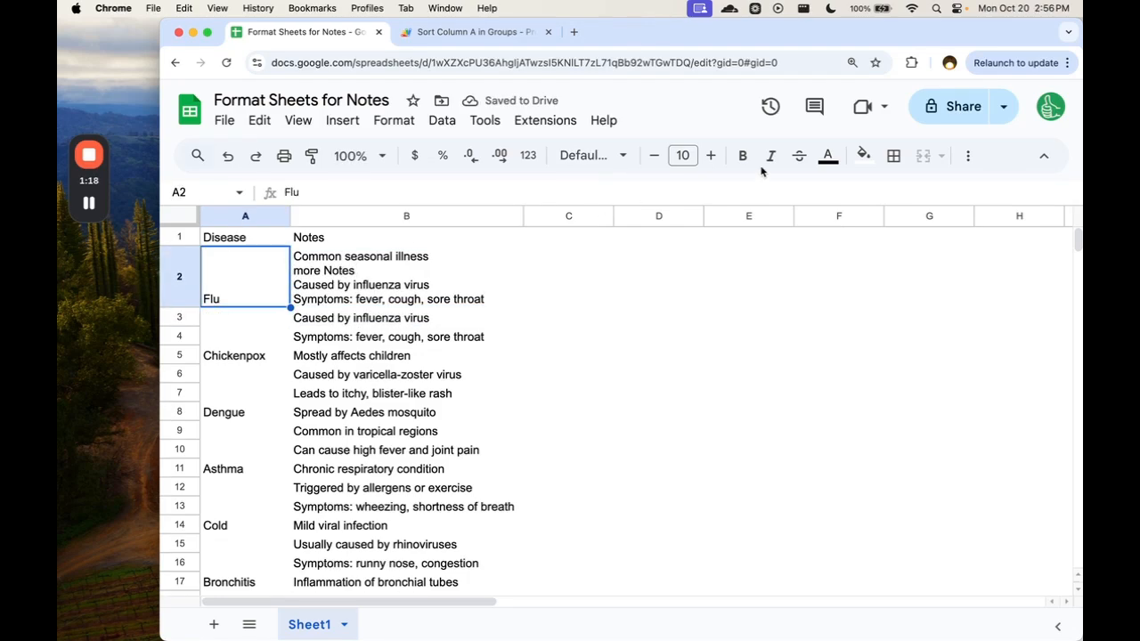
Switch to the Apps Script project Sort Column A in Groups and highlight the function name sortGroupsByA.
shift+click(342, 276)
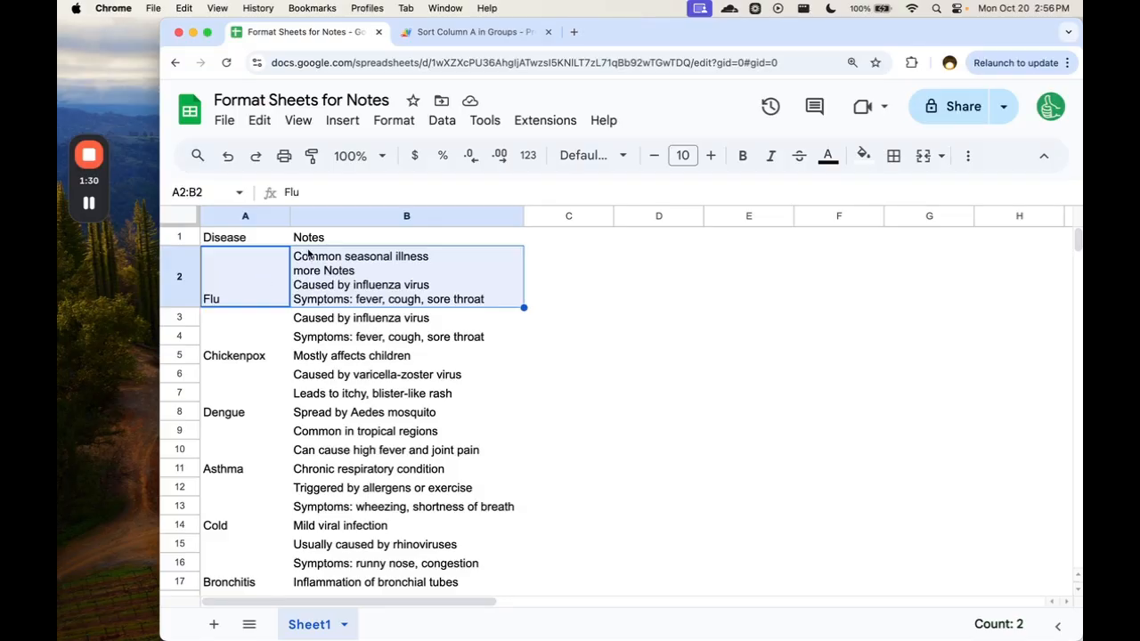
click(365, 270)
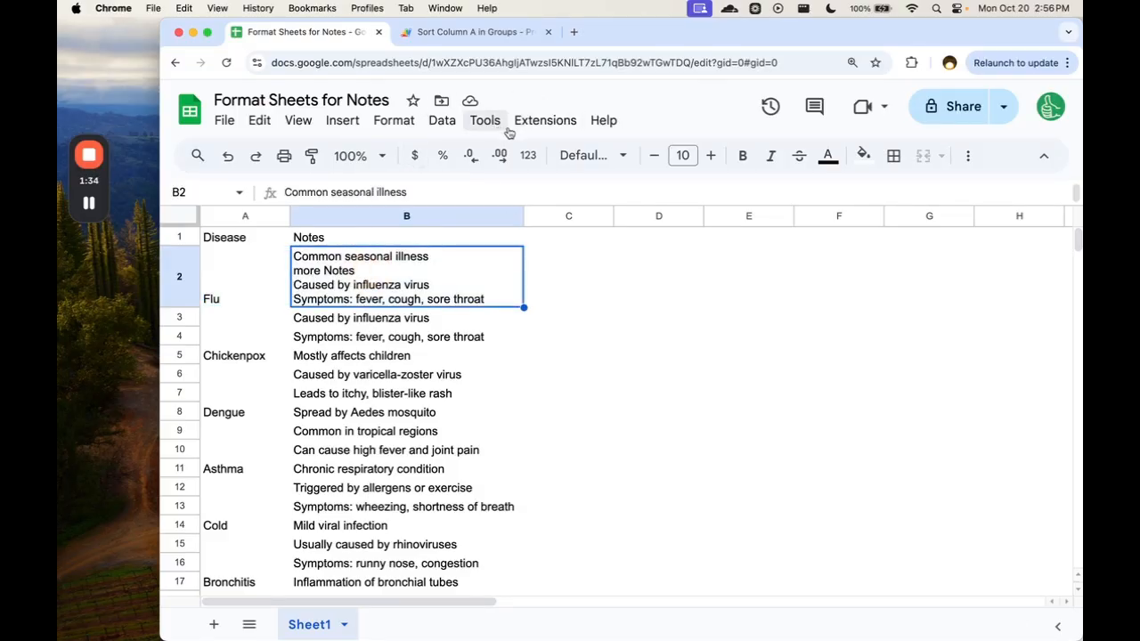
click(542, 121)
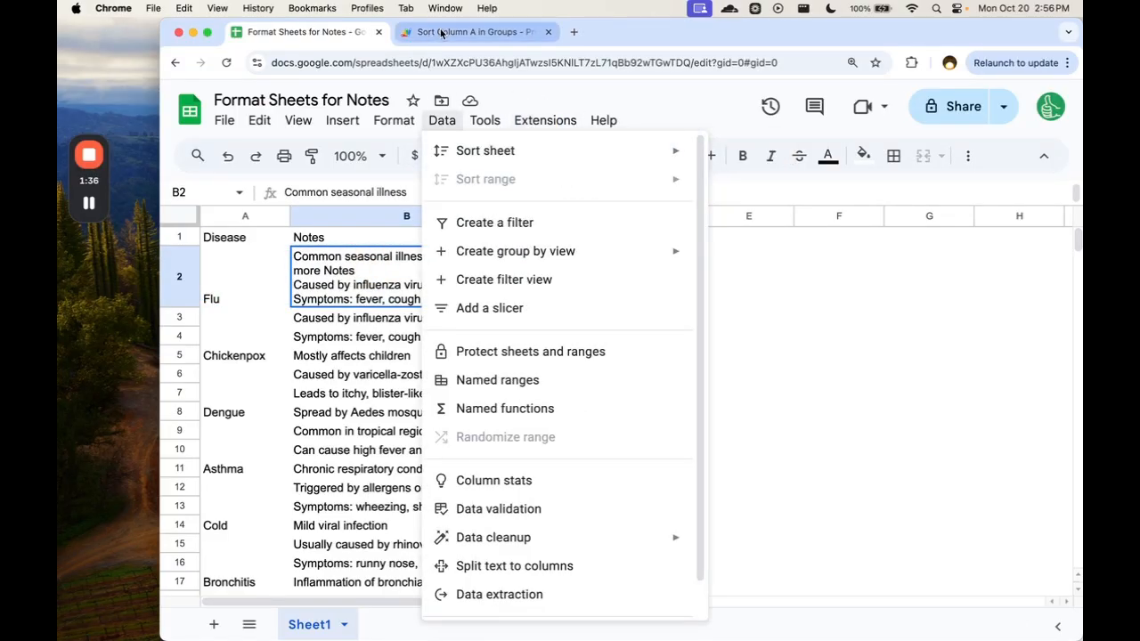
click(441, 33)
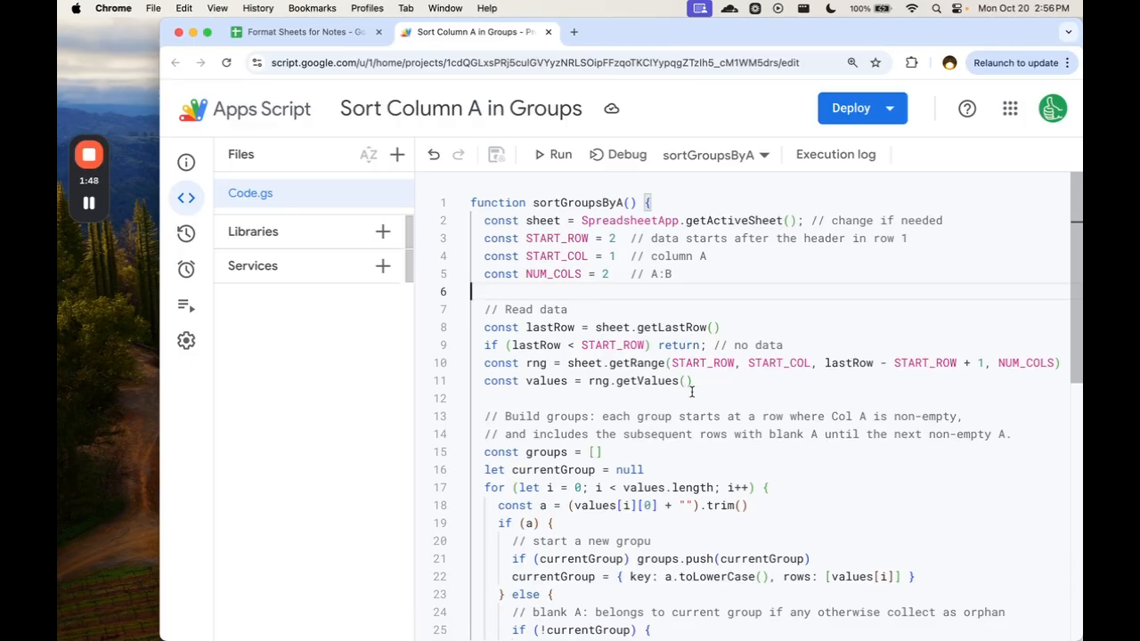
drag(533, 202, 624, 202)
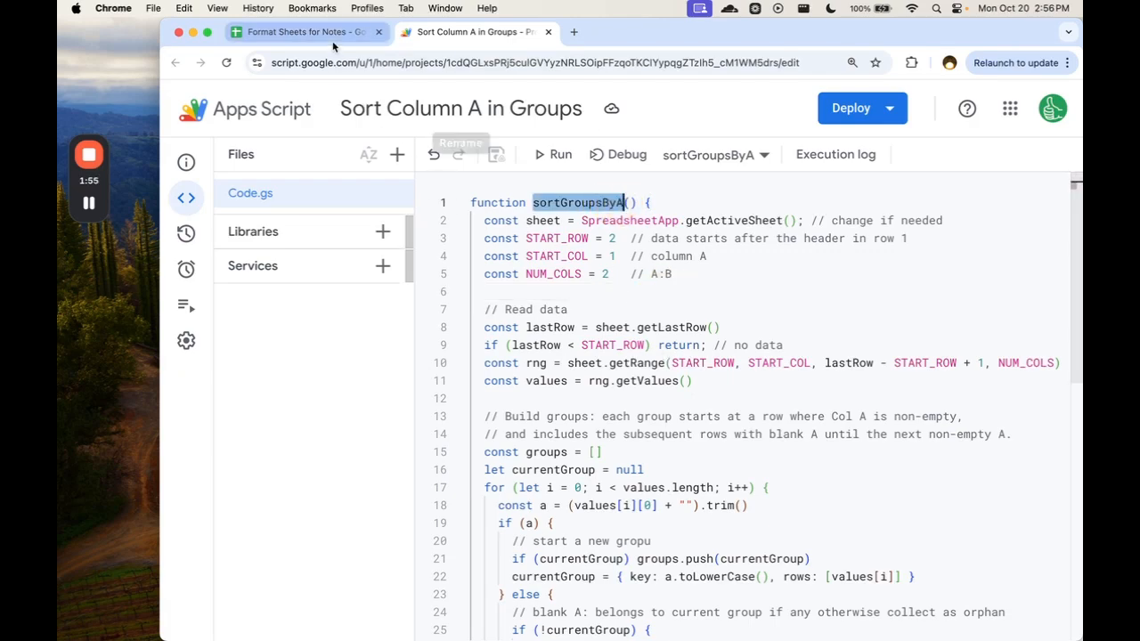
Return to the Format Sheets for Notes spreadsheet and clear the duplicate Flu notes from A3:B4.
click(294, 32)
drag(247, 323, 369, 338)
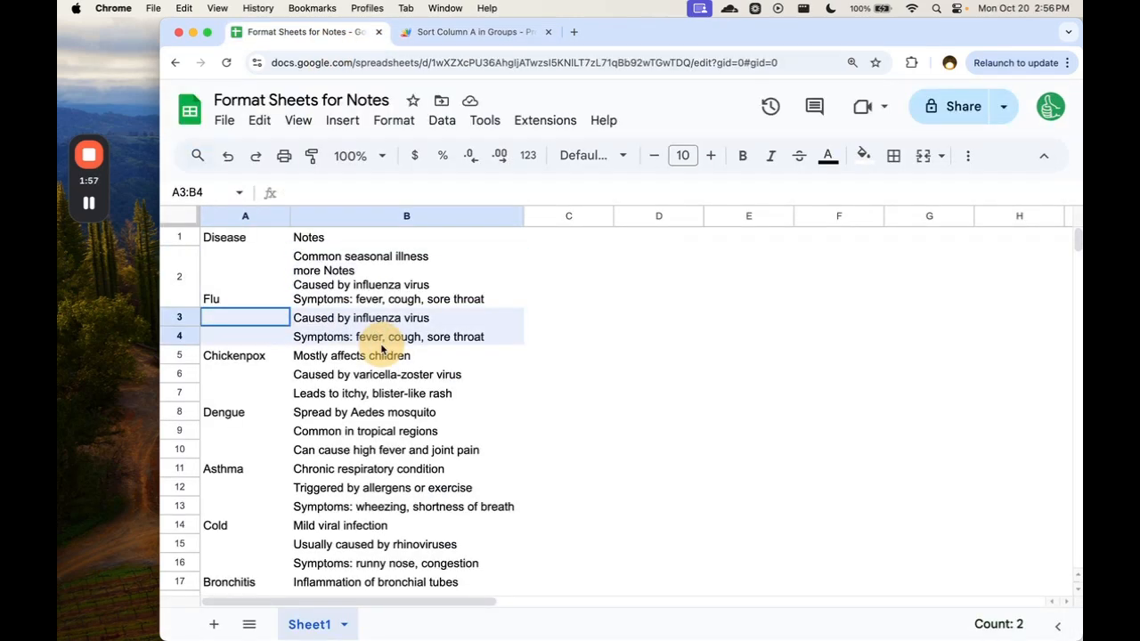
key(Delete)
drag(240, 356, 408, 367)
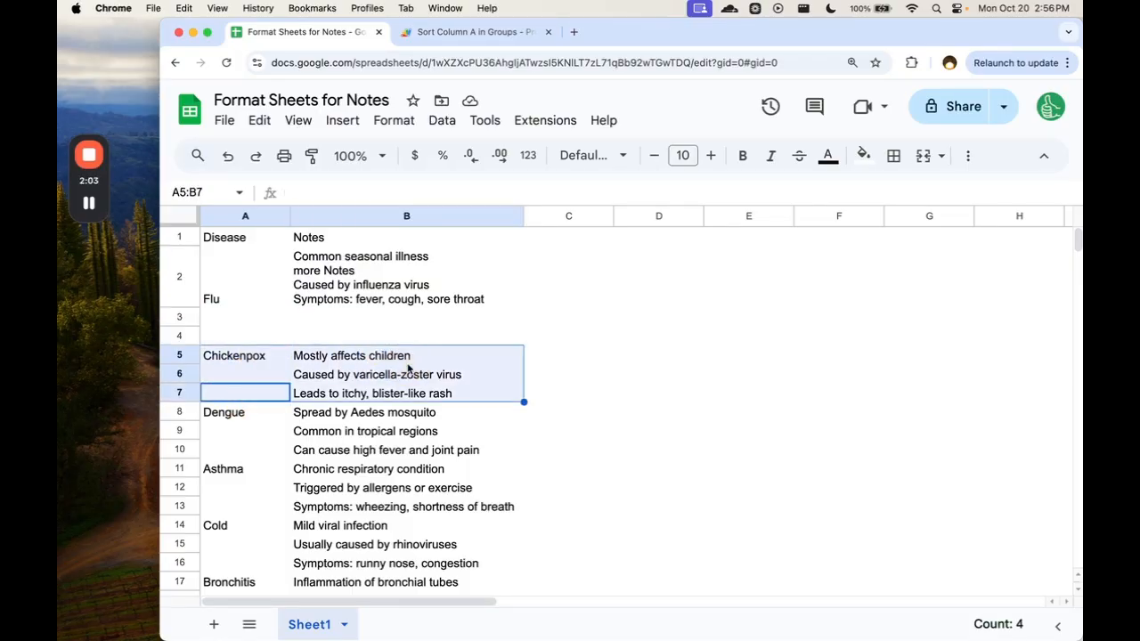
Switch to the Apps Script project and examine the sortGroupsByA code, especially the START_ROW, START_COL and NUM_COLS constants.
click(467, 31)
click(644, 310)
scroll(647, 326, down, 2)
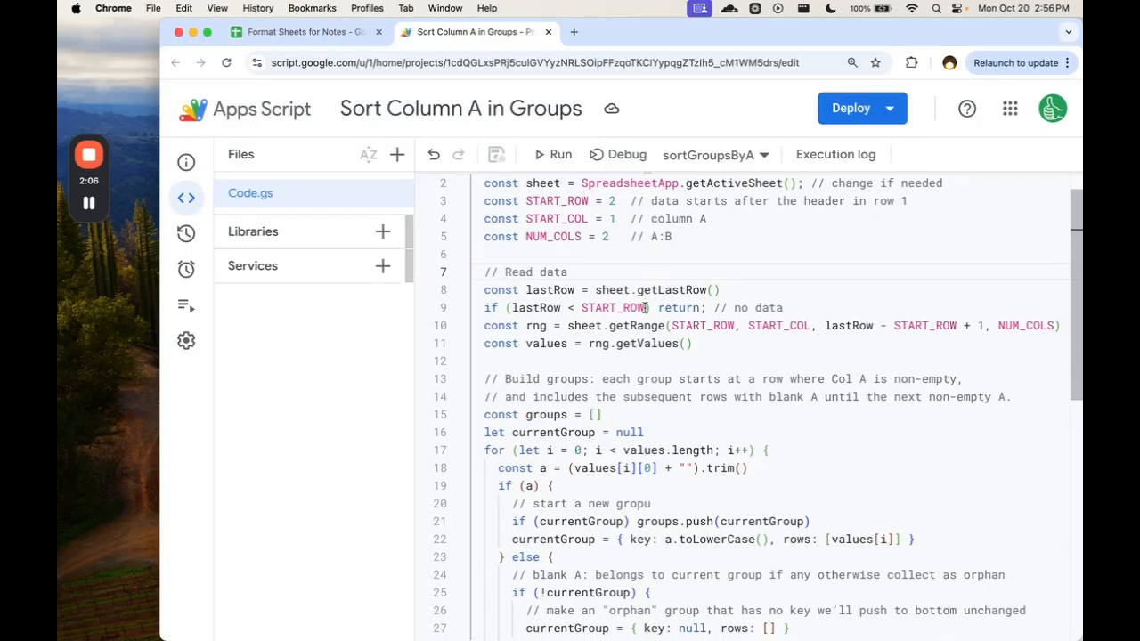
scroll(650, 338, down, 3)
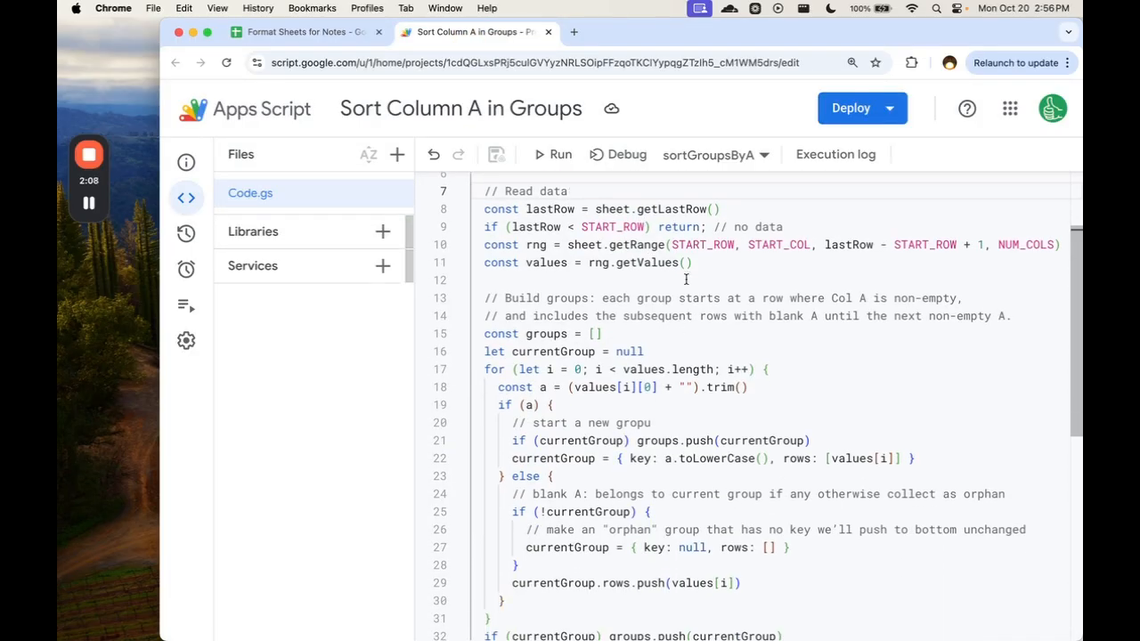
scroll(686, 280, up, 4)
drag(679, 274, 466, 238)
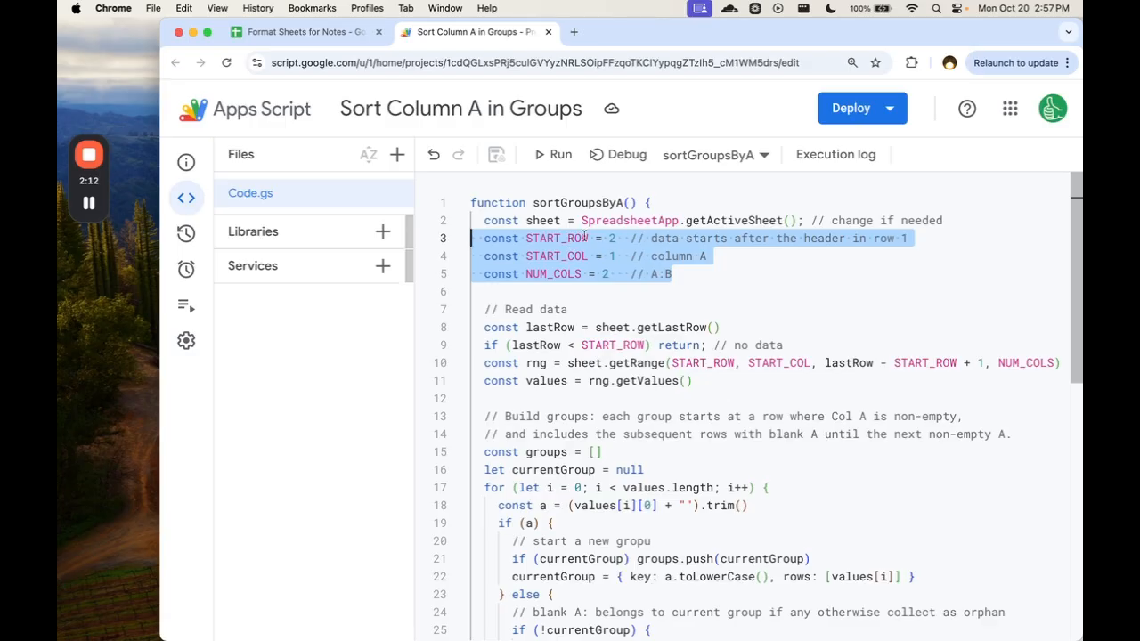
click(614, 238)
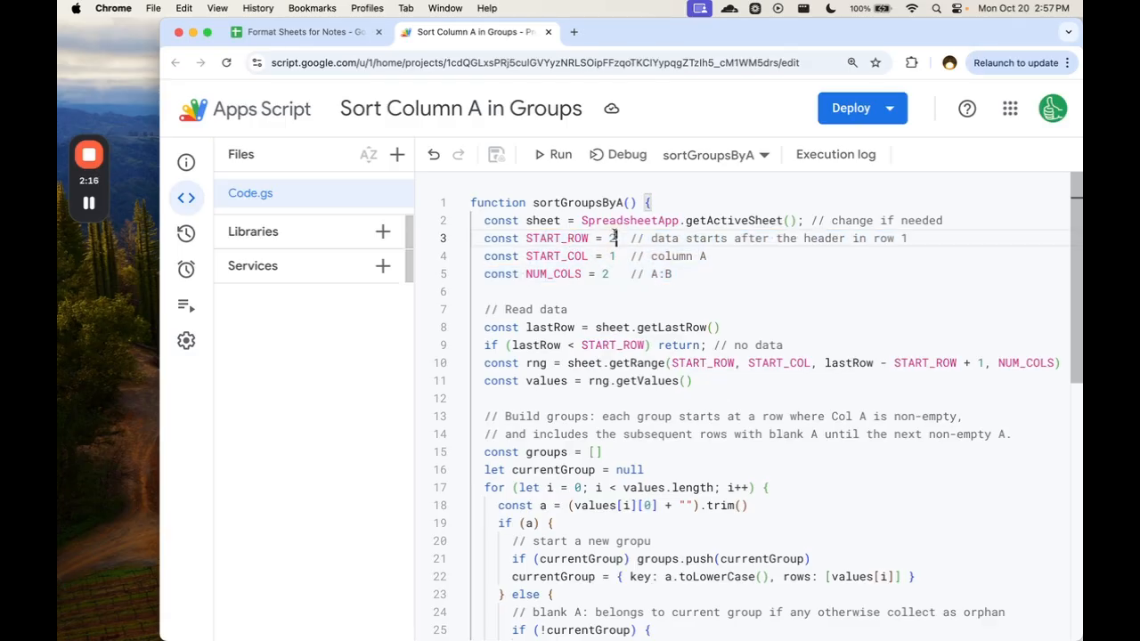
click(606, 273)
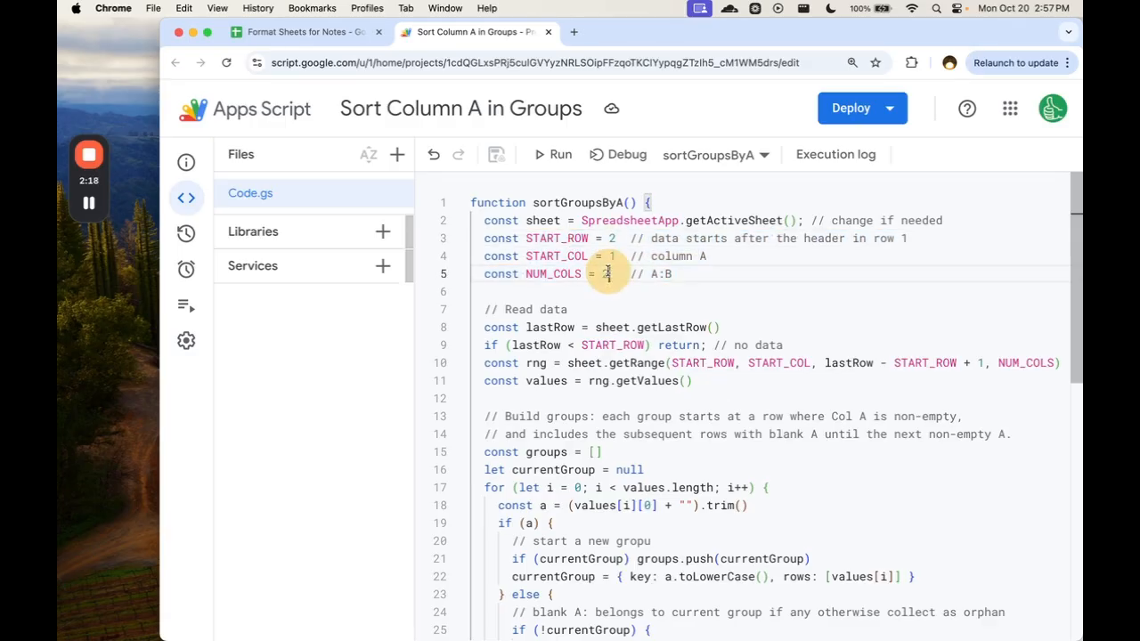
Examine the NUM_COLS constant and the grouping code, and compare them with the Disease and Notes columns in the spreadsheet.
drag(602, 273, 624, 274)
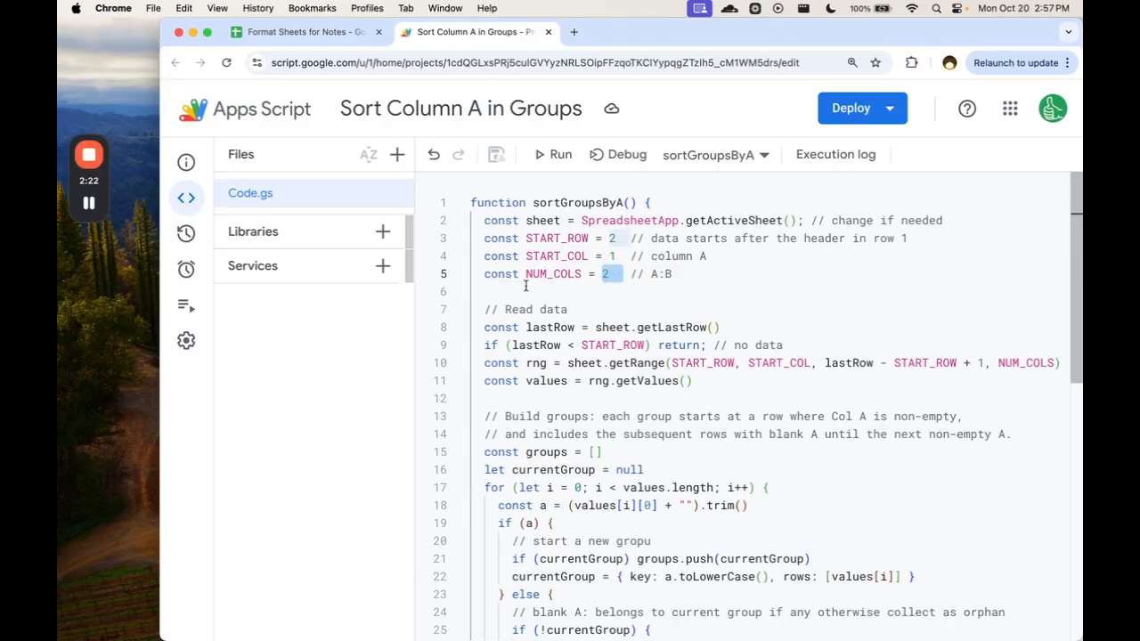
scroll(551, 304, down, 10)
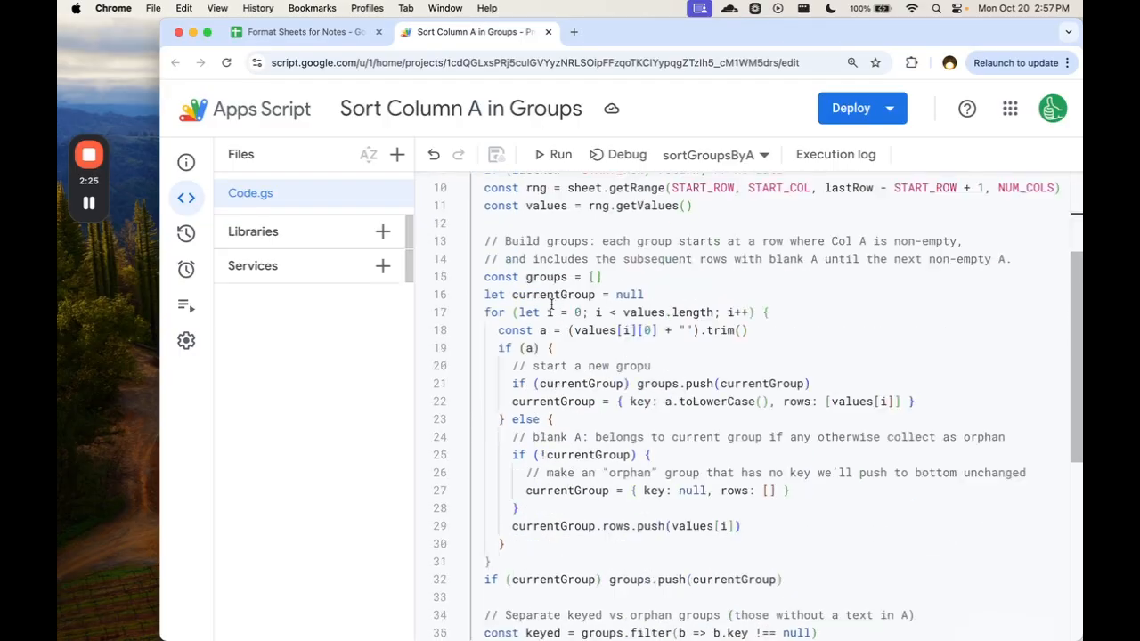
scroll(599, 330, up, 10)
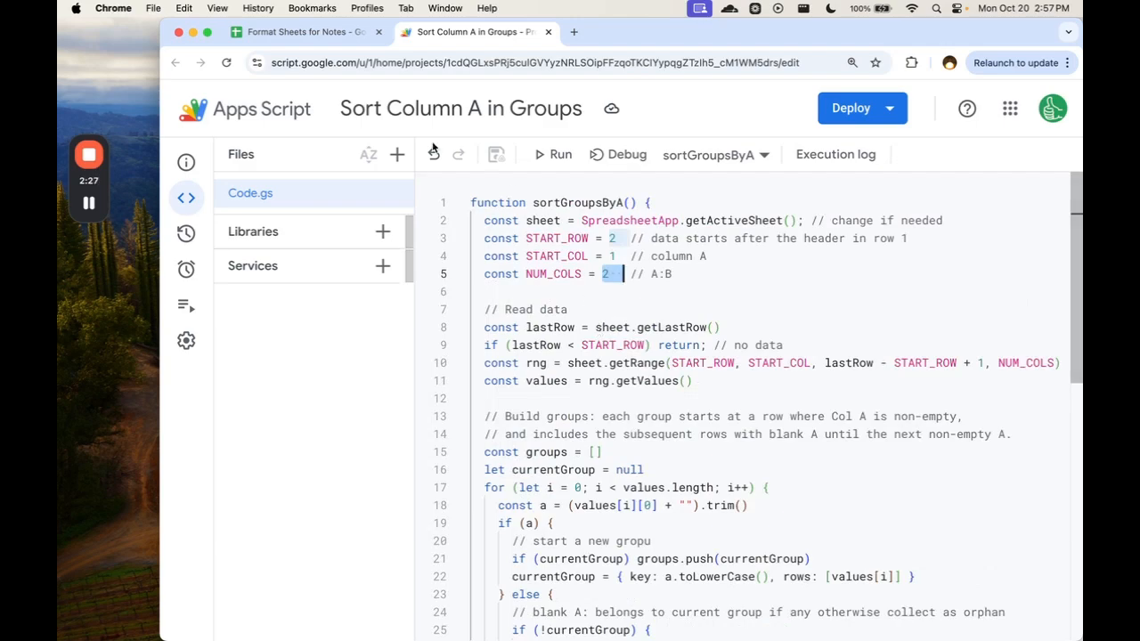
click(303, 31)
click(276, 294)
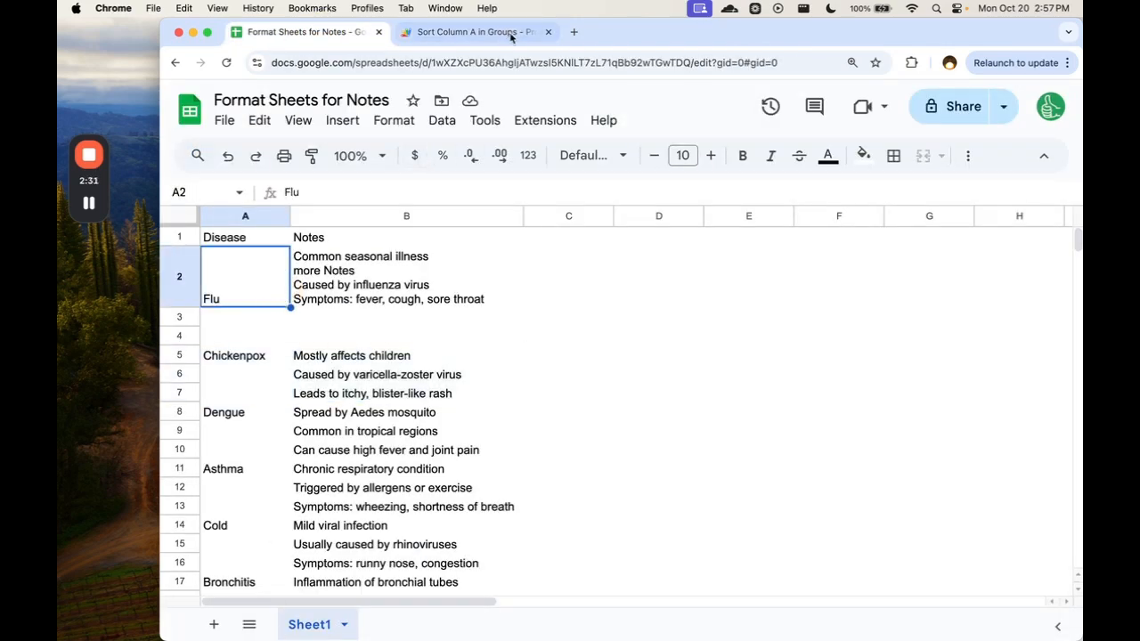
In the Apps Script project, replace getActiveSheet() on line 2 with getActiveSpreadsheet().getSheetByName("Sheet1") and save the script.
click(463, 32)
drag(804, 220, 570, 216)
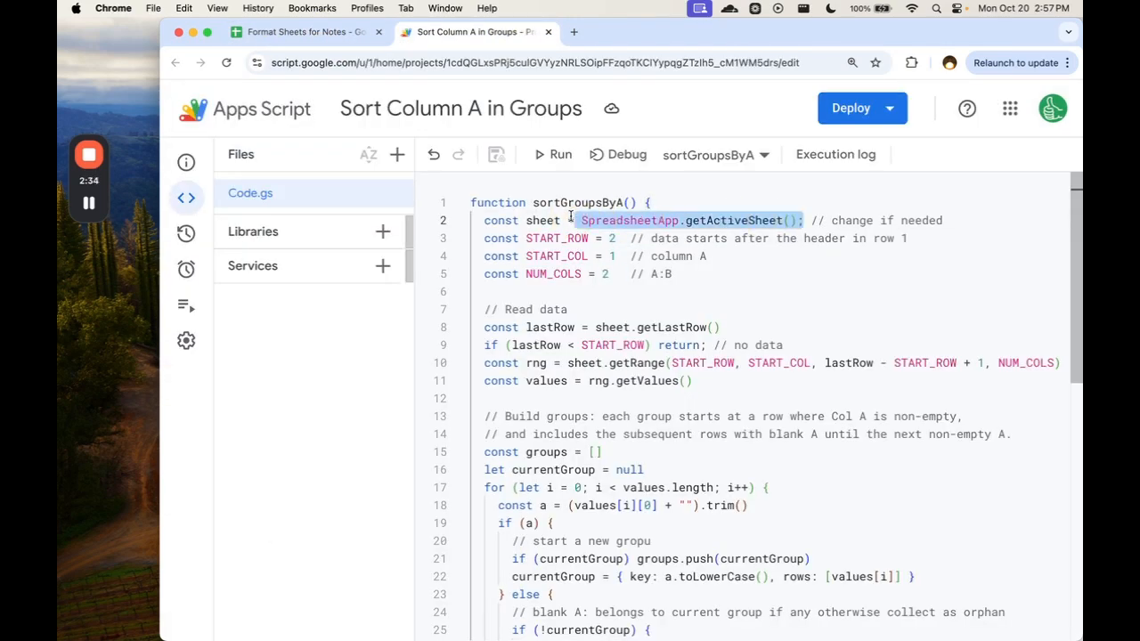
click(805, 219)
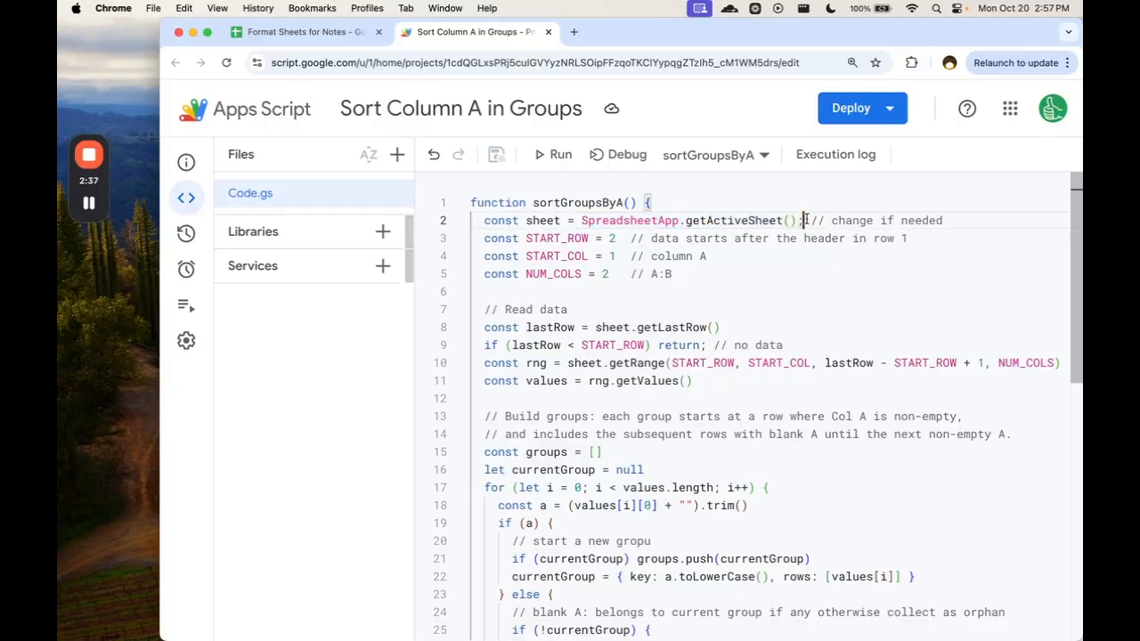
key(BackSpace)
key(BackSpace)
key(BackSpace)
key(BackSpace)
key(BackSpace)
key(BackSpace)
key(BackSpace)
key(BackSpace)
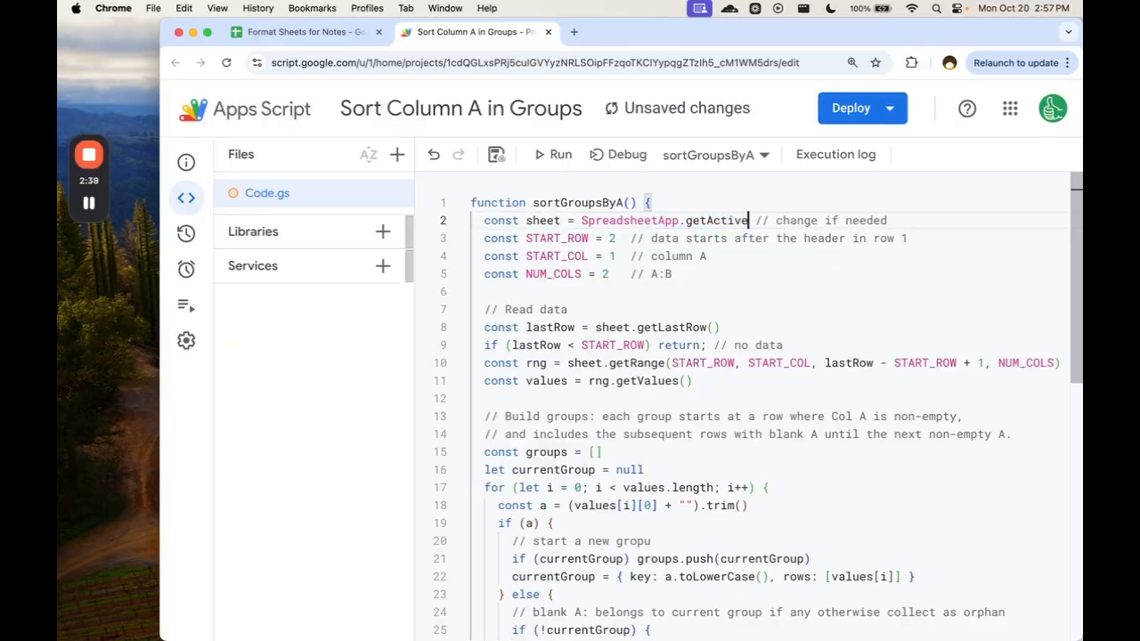
text(Spr)
key(Tab)
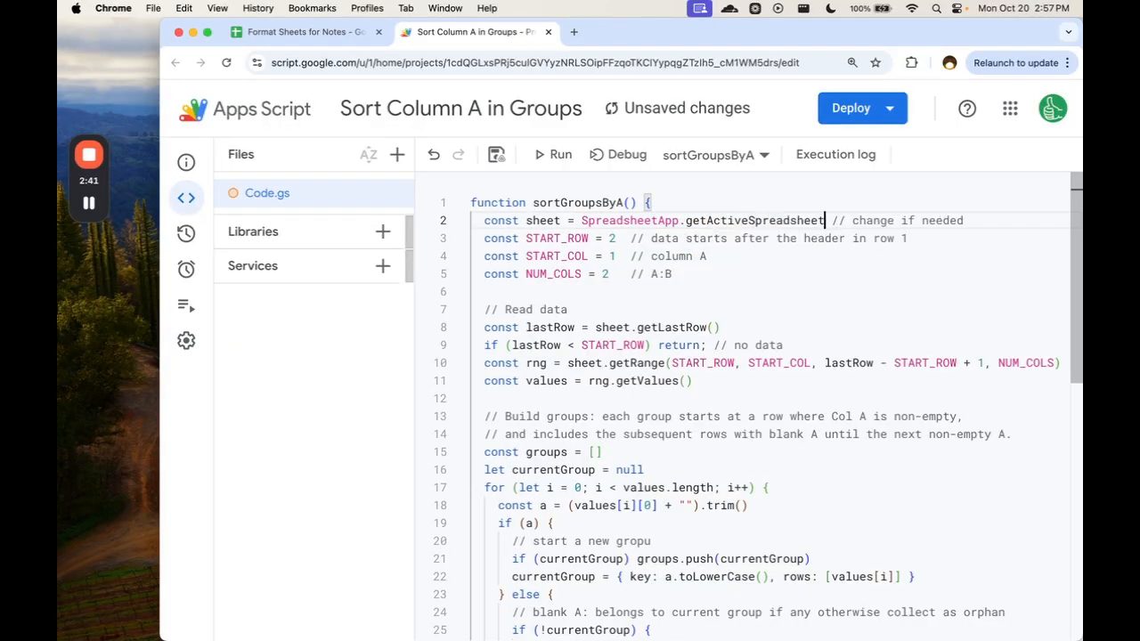
text(.getSheetByN)
key(Tab)
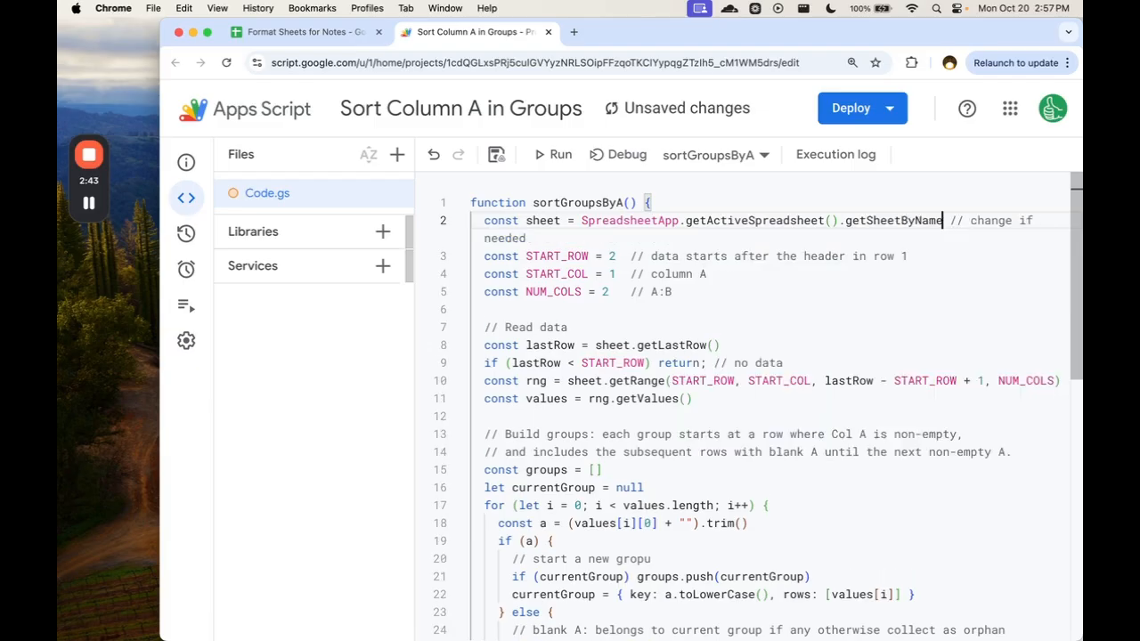
text("Sheets)
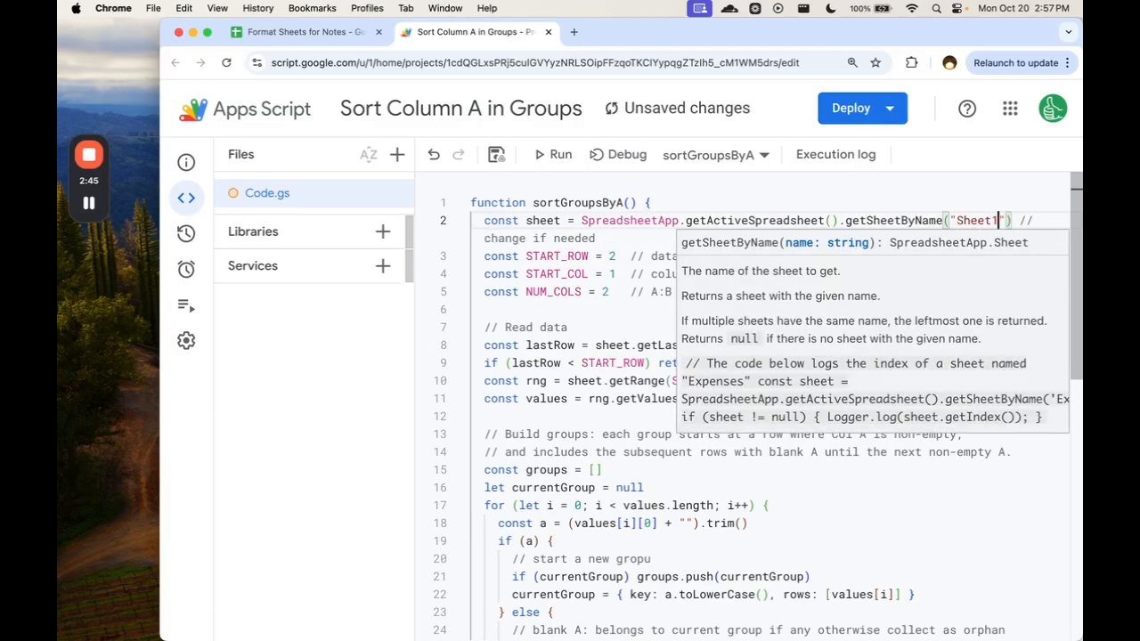
key(super+s)
Run the sortGroupsByA function.
click(547, 203)
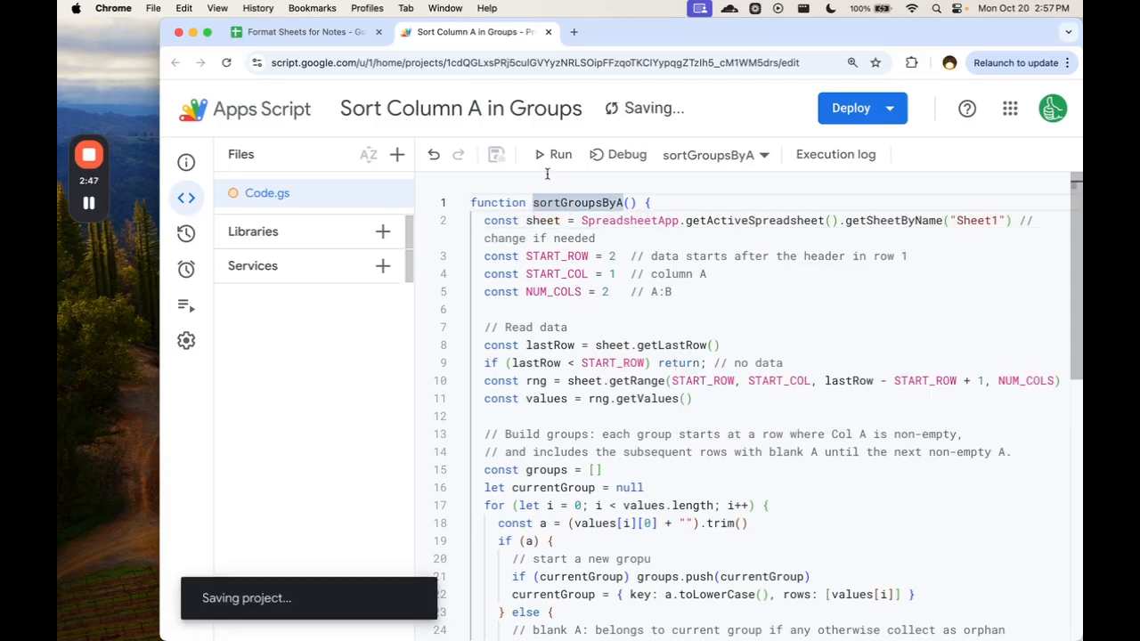
click(745, 156)
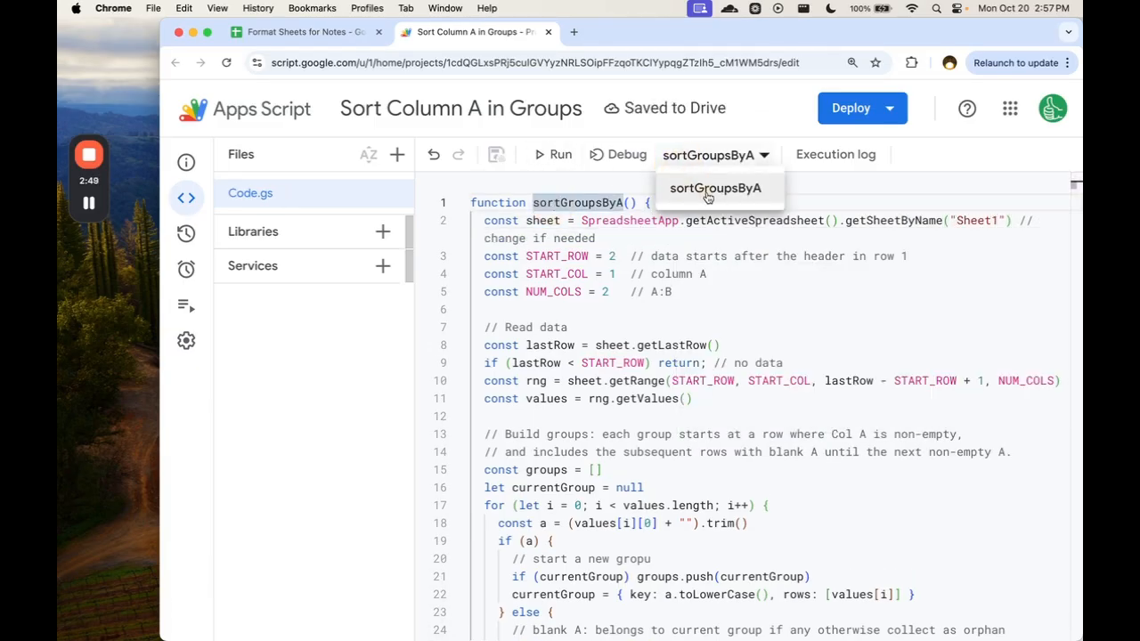
click(550, 156)
Switch to the Format Sheets for Notes spreadsheet and examine the order of the disease groups and their notes in columns A and B.
key(super+1)
drag(259, 258, 373, 588)
click(377, 382)
click(254, 385)
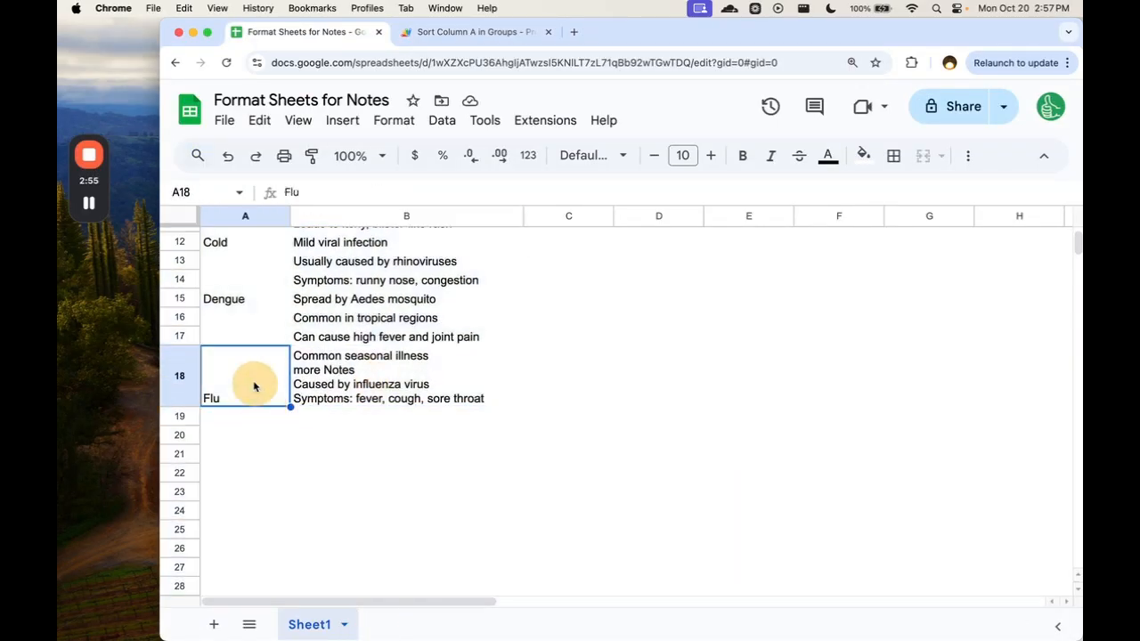
drag(254, 385, 389, 377)
scroll(261, 389, up, 5)
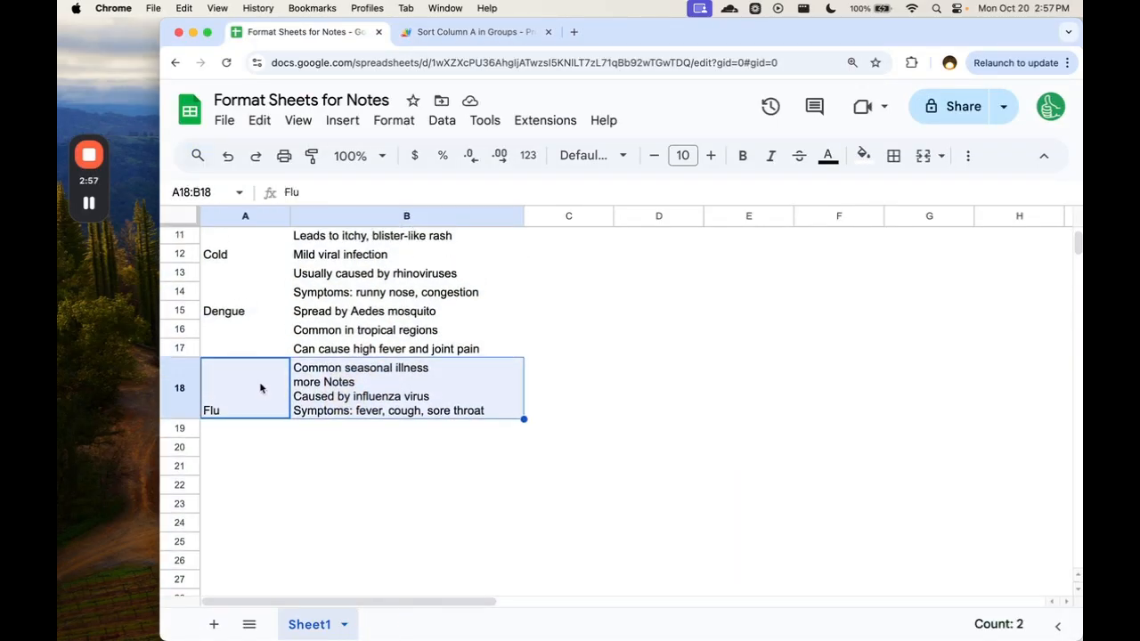
scroll(279, 366, up, 1)
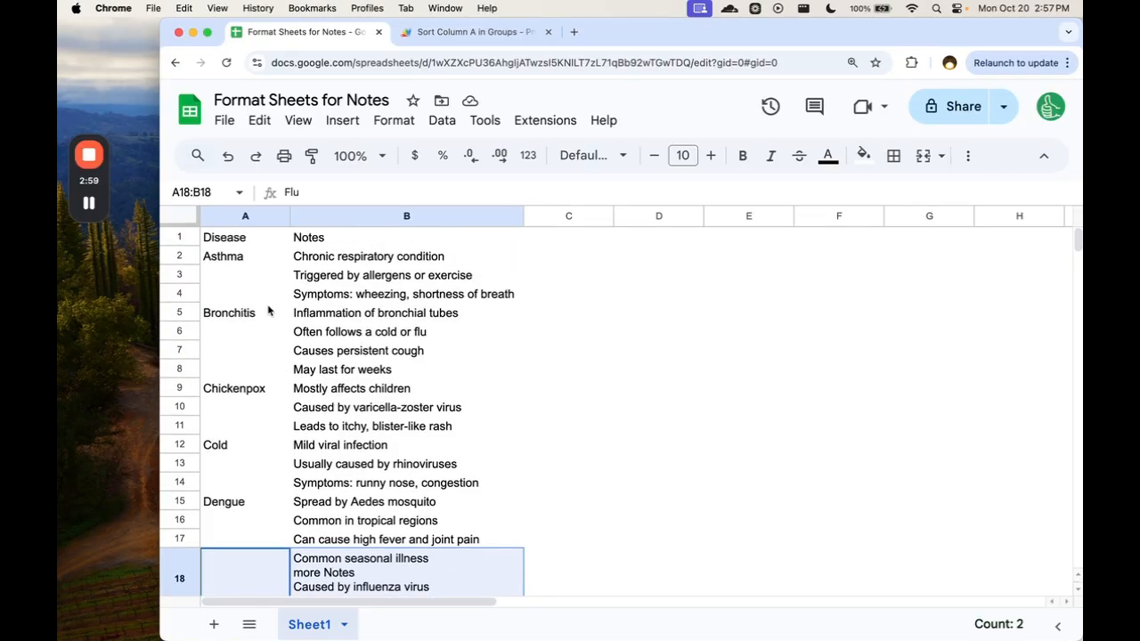
drag(259, 260, 363, 298)
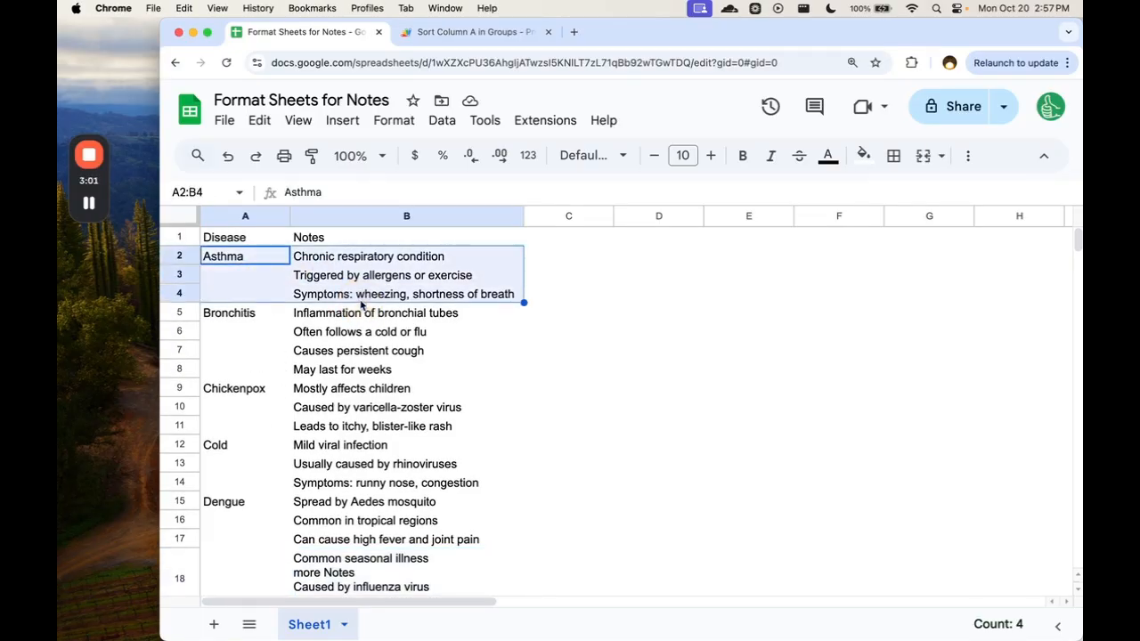
click(253, 278)
click(255, 264)
drag(255, 264, 229, 502)
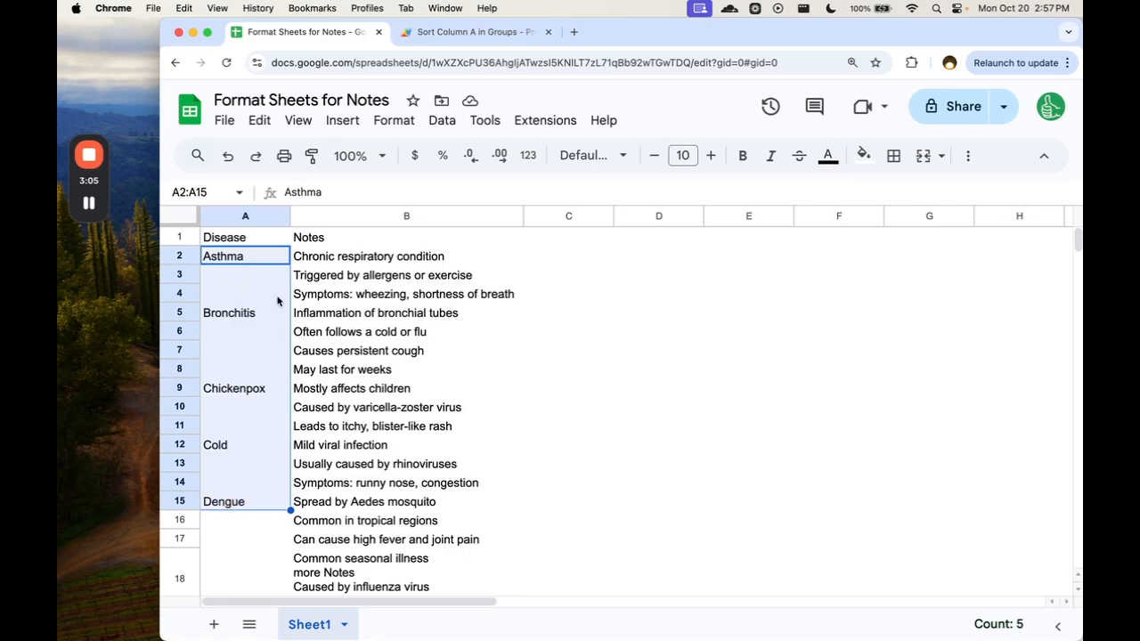
scroll(229, 427, down, 5)
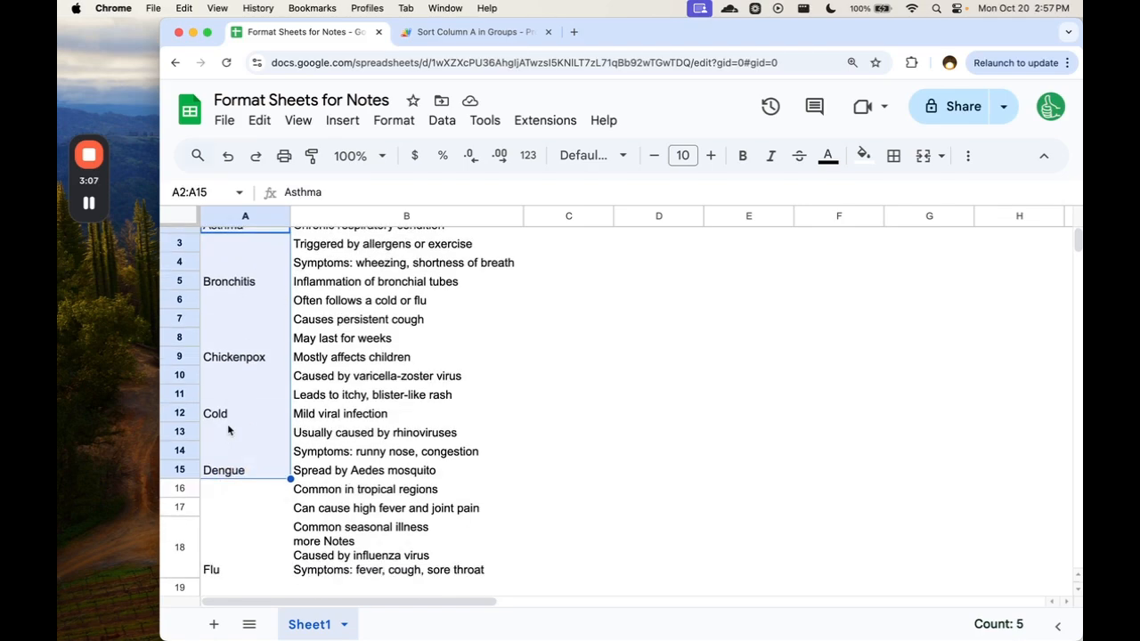
Center the Flu entry in cell A18 both horizontally and vertically.
click(241, 372)
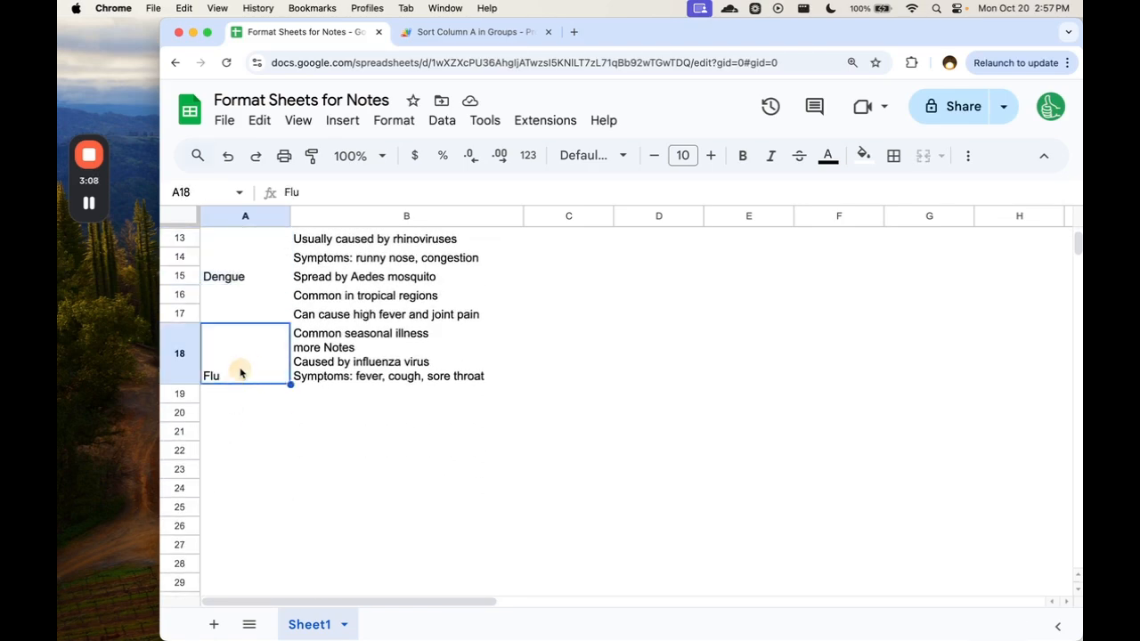
click(968, 155)
click(580, 191)
click(606, 228)
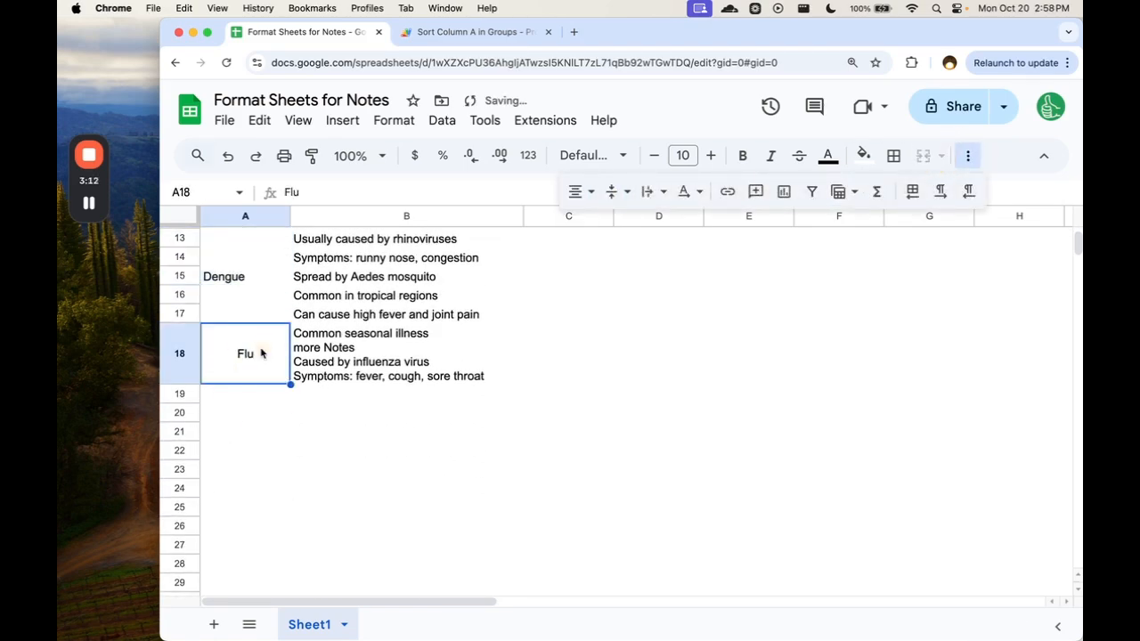
Review the multi-line Flu notes in B18 and the multi-row disease groups in A3:B12.
click(299, 354)
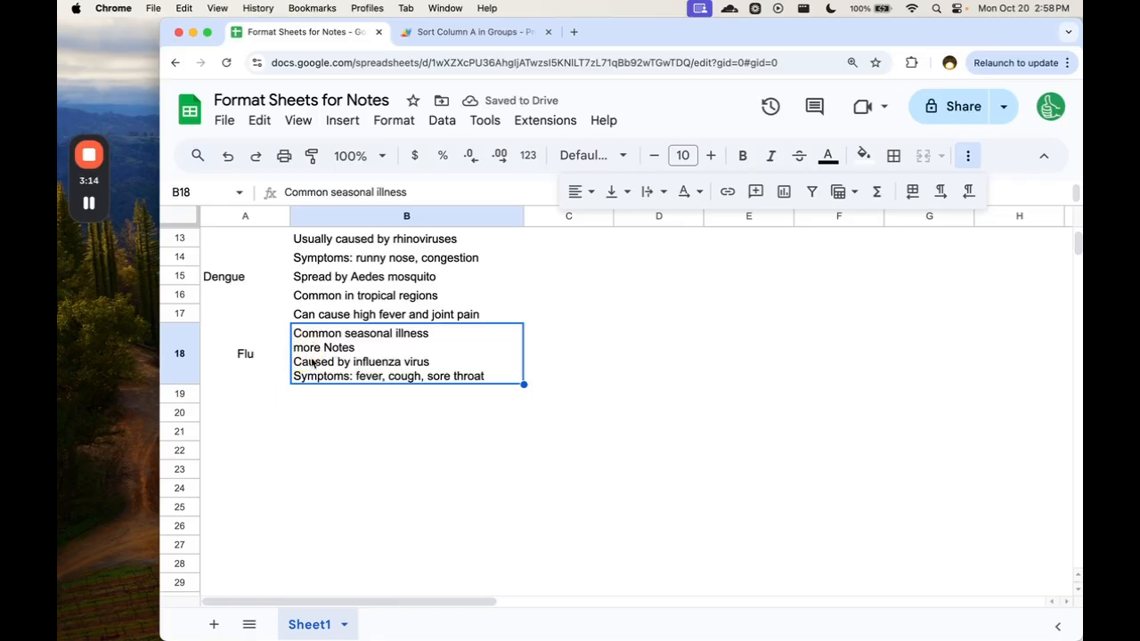
scroll(381, 353, up, 5)
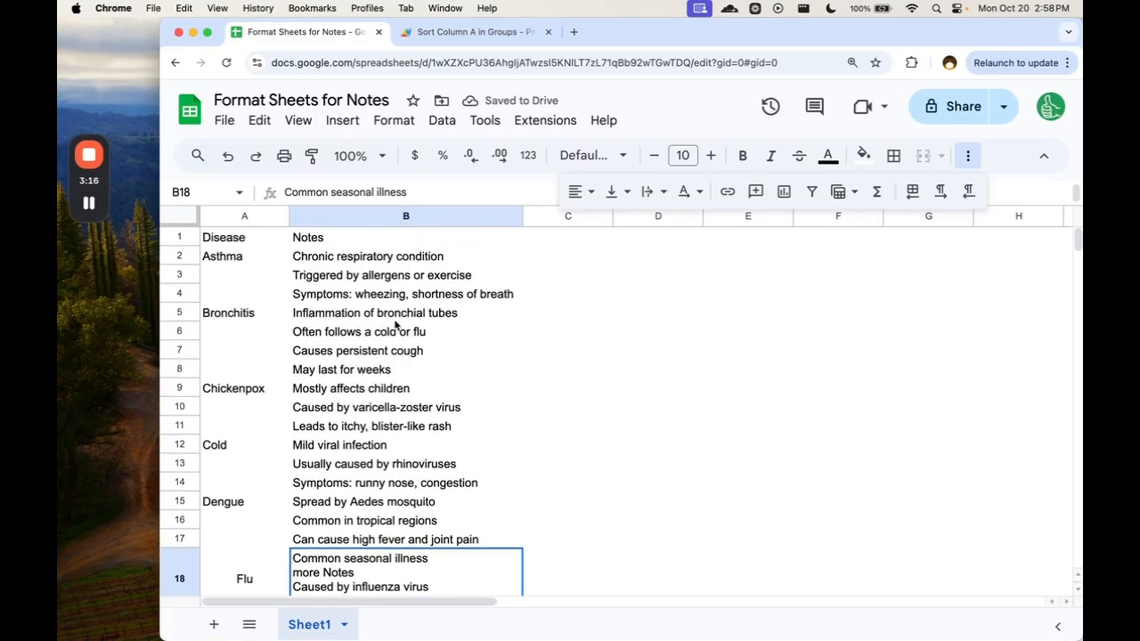
drag(241, 281, 324, 448)
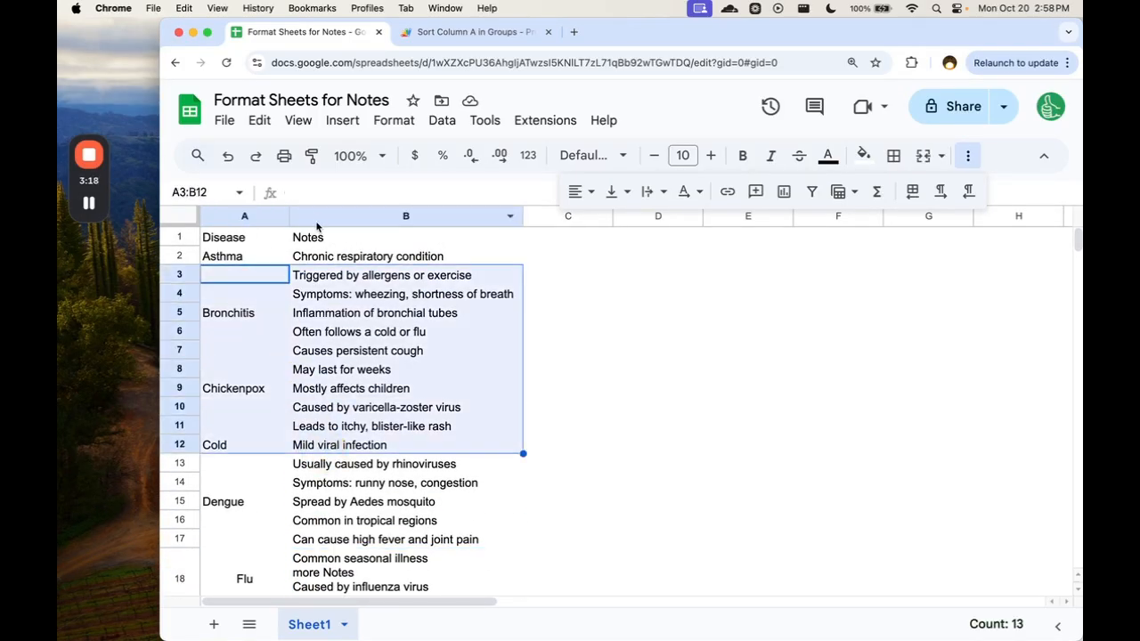
Return to the Sort Column A in Groups script, close the execution log and examine where START_ROW is used in the getRange line.
click(472, 32)
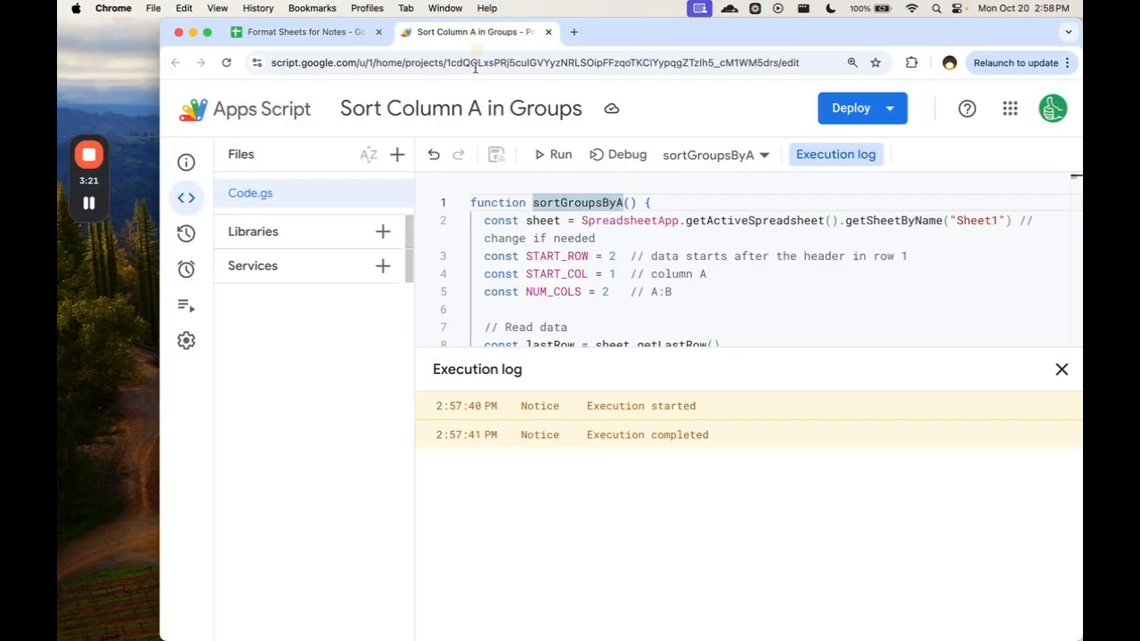
click(1061, 371)
click(677, 381)
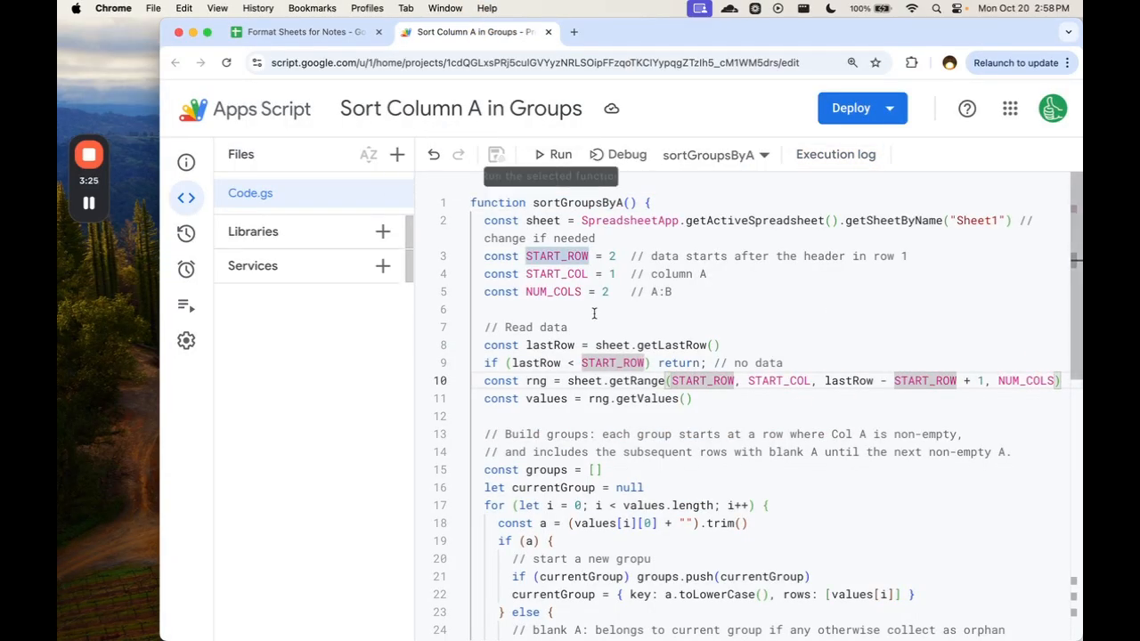
scroll(608, 355, down, 2)
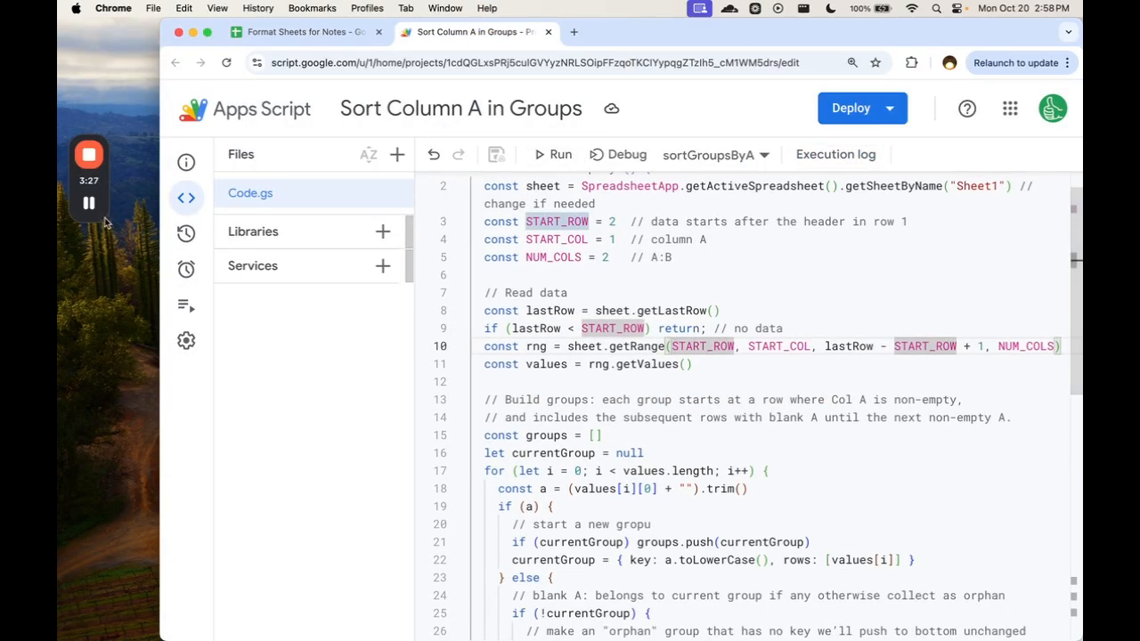
mouse_move(96, 215)
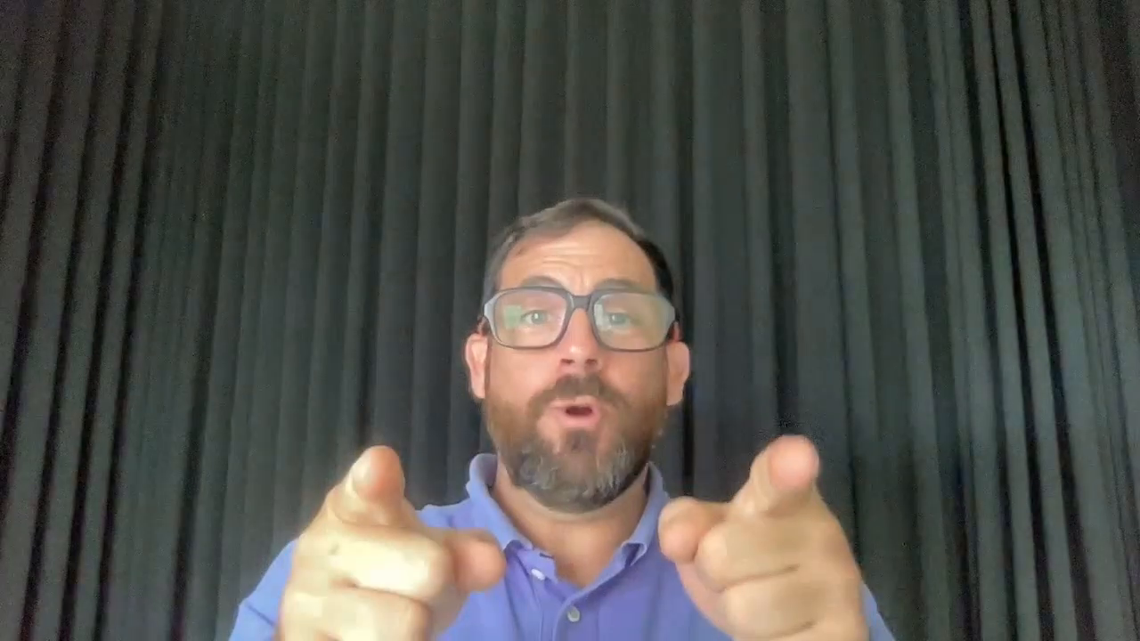